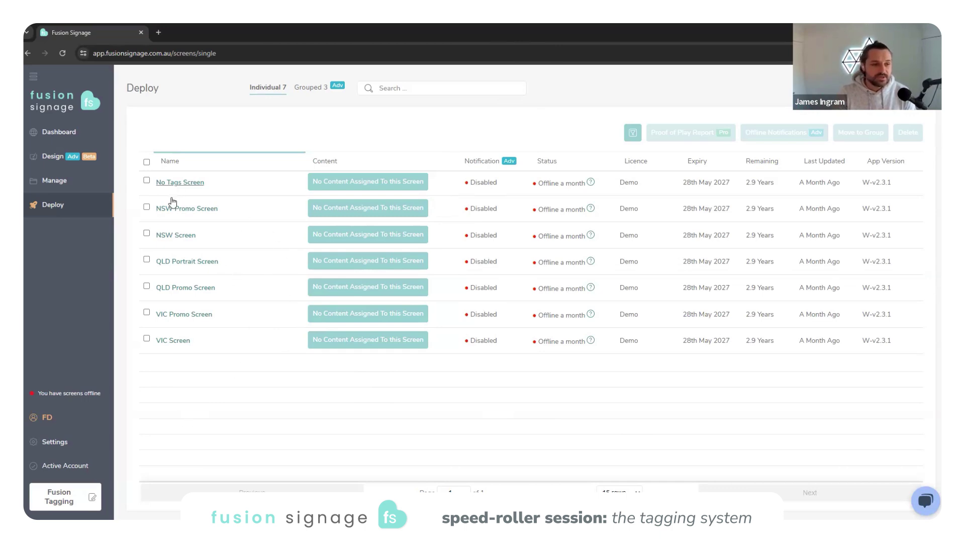
# - Add a Promo location tag to the NSW Promo Screen, accepting the reuse of the deleted tag name
pyautogui.click(206, 210)
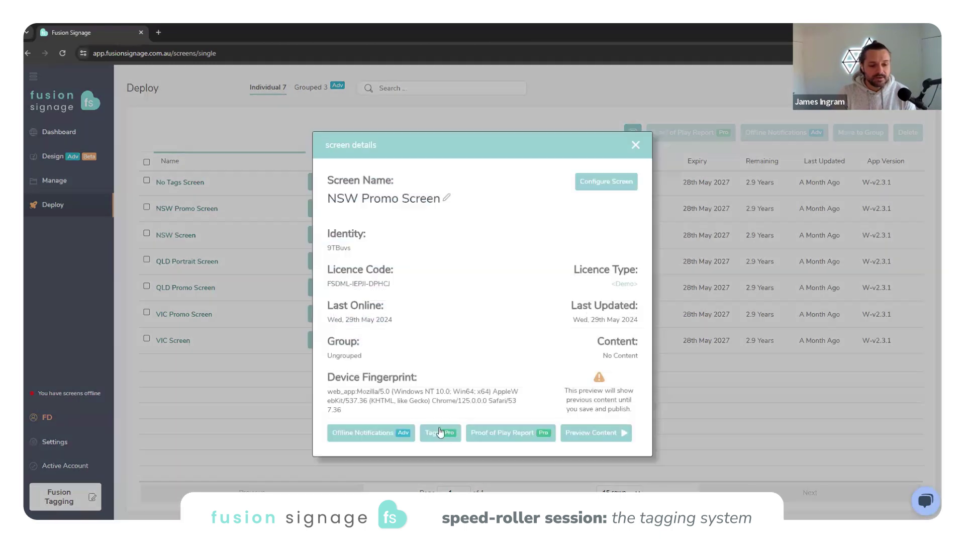
pyautogui.click(435, 440)
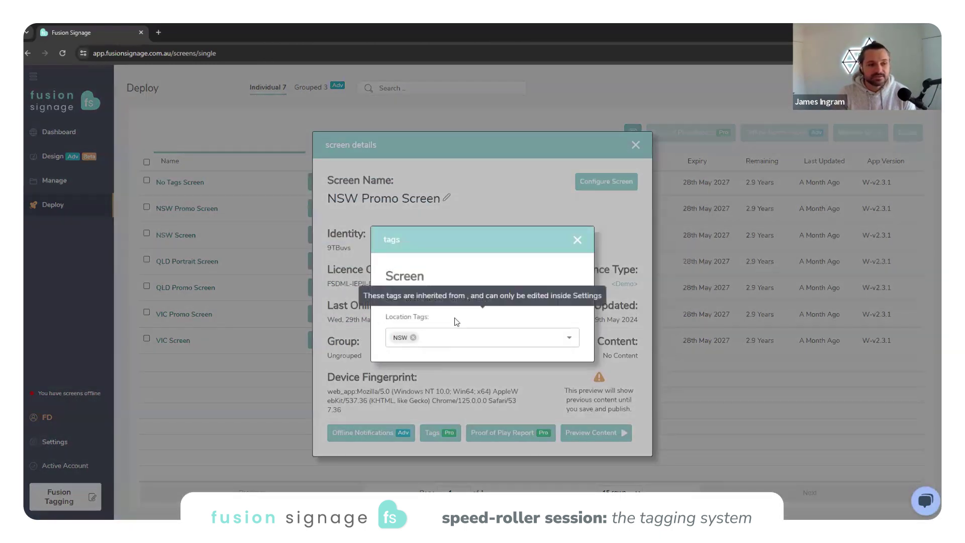
pyautogui.click(570, 336)
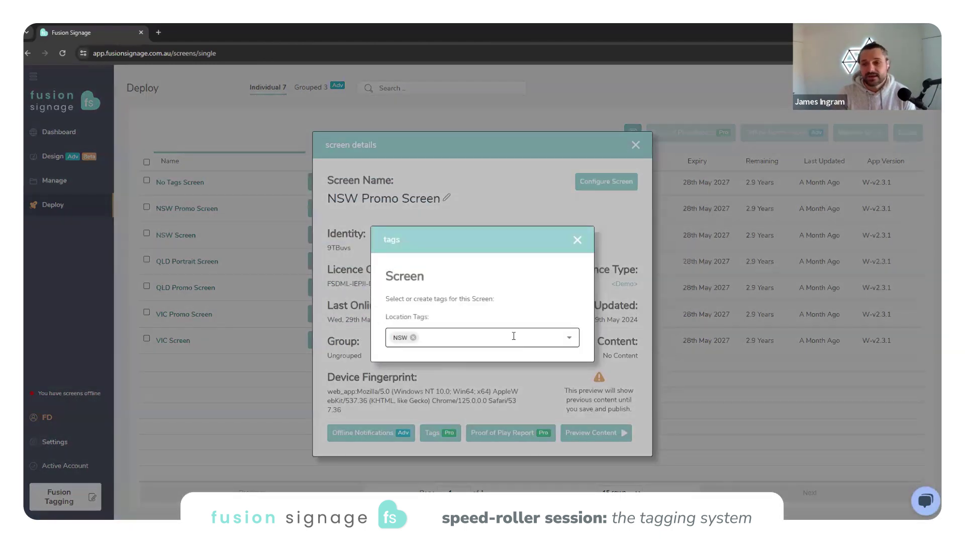
pyautogui.click(501, 336)
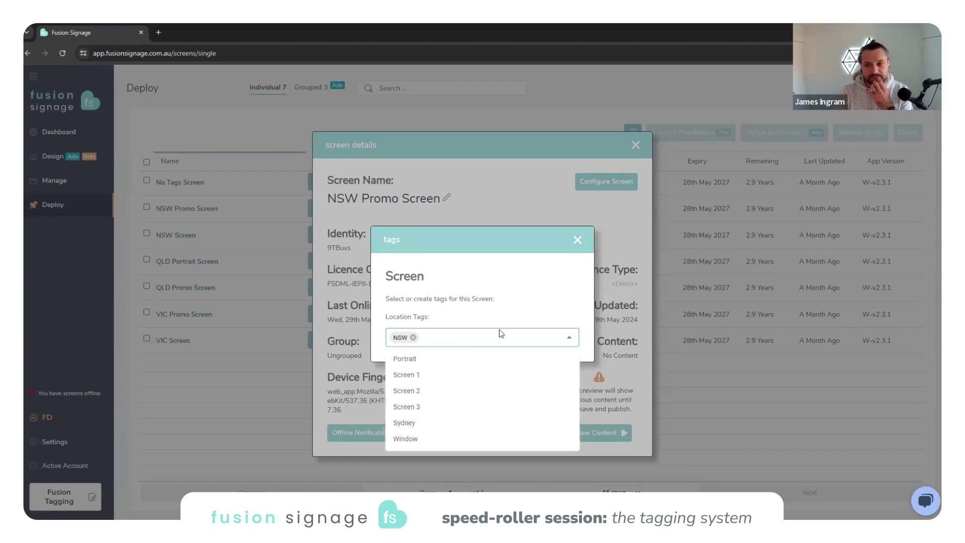
pyautogui.moveTo(497, 320)
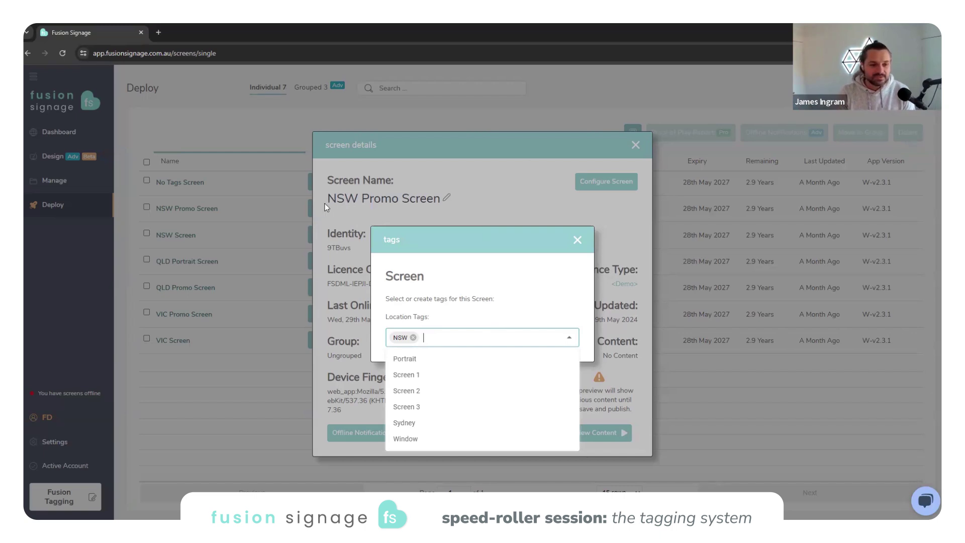
pyautogui.click(444, 339)
pyautogui.write('Promo')
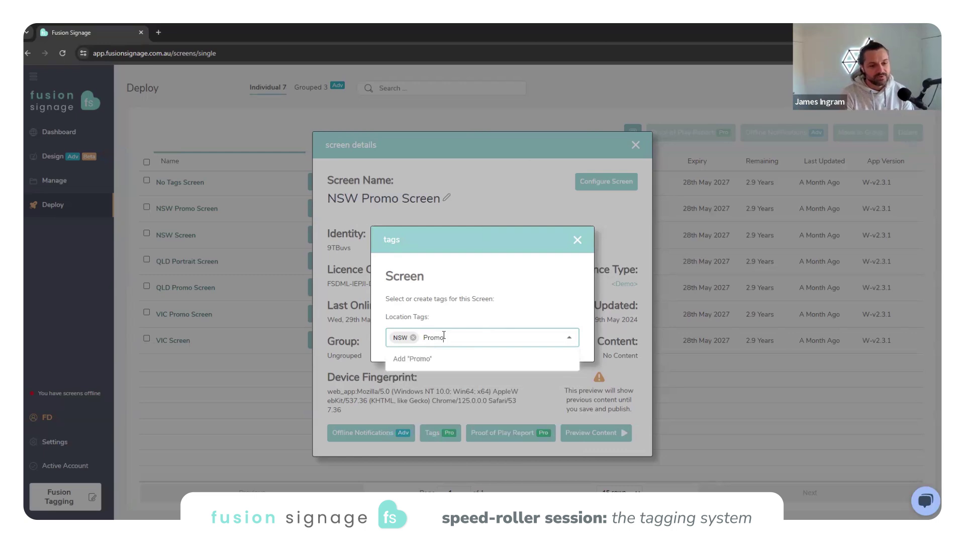
pyautogui.click(415, 359)
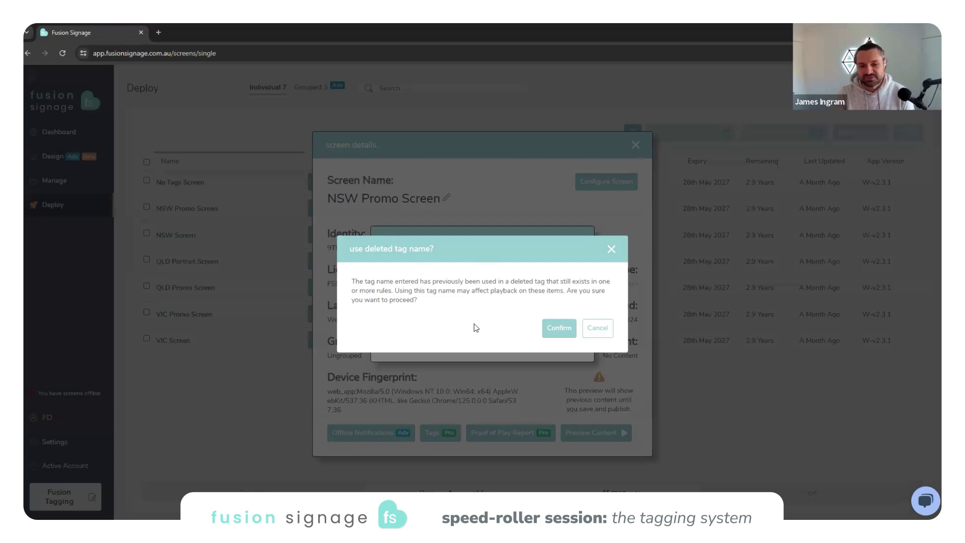
pyautogui.click(559, 328)
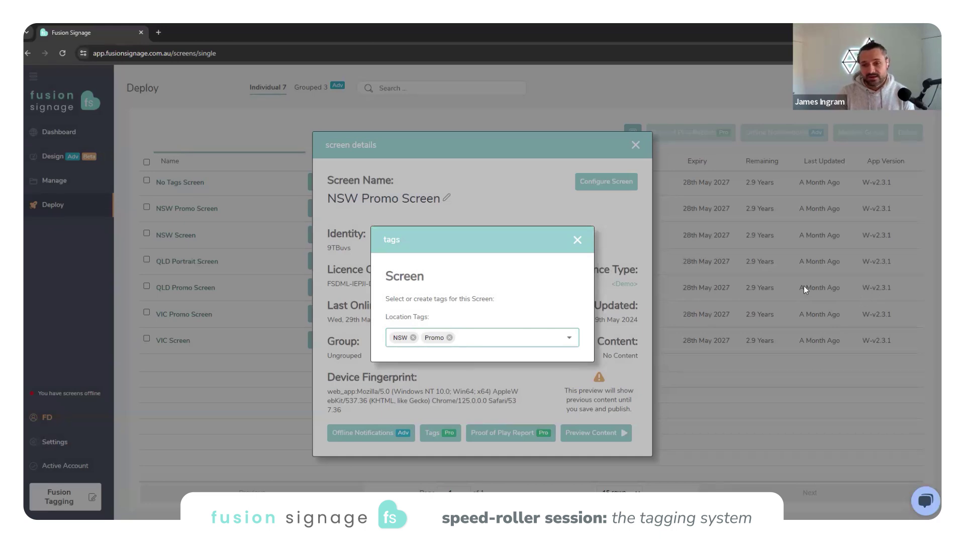
# - Add a location tag named "Any other tag" to the NSW Promo Screen and close its details
pyautogui.write('Any oot')
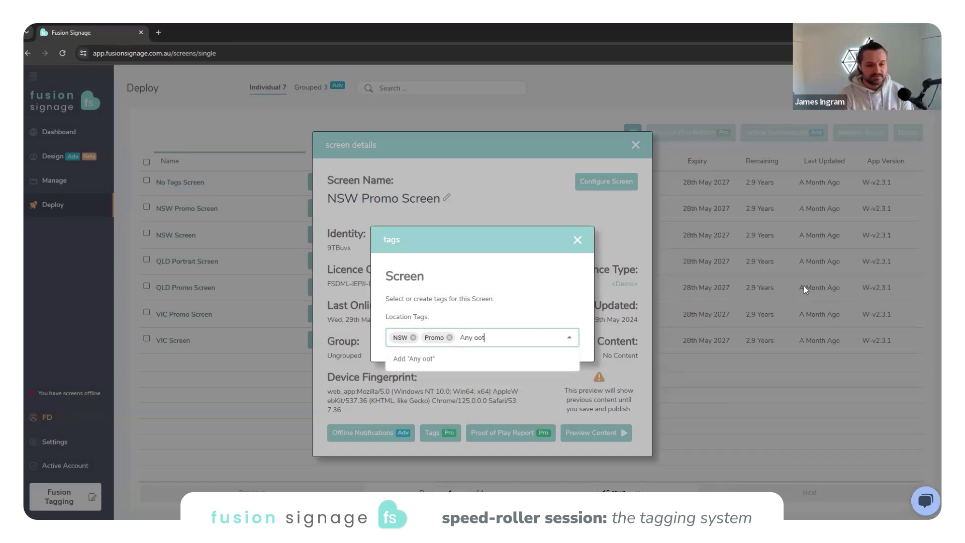
pyautogui.press('BackSpace')
pyautogui.press('BackSpace')
pyautogui.write('ther tag')
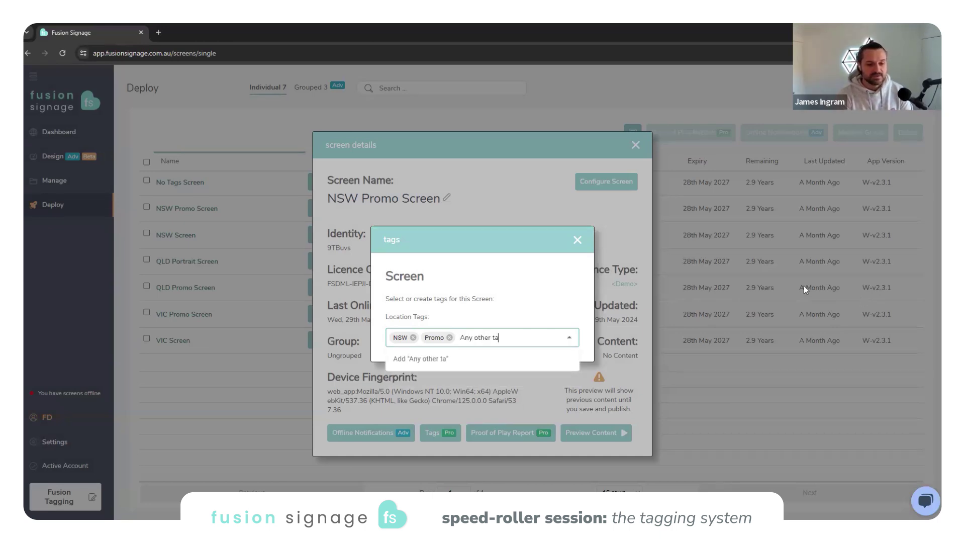
pyautogui.press('Return')
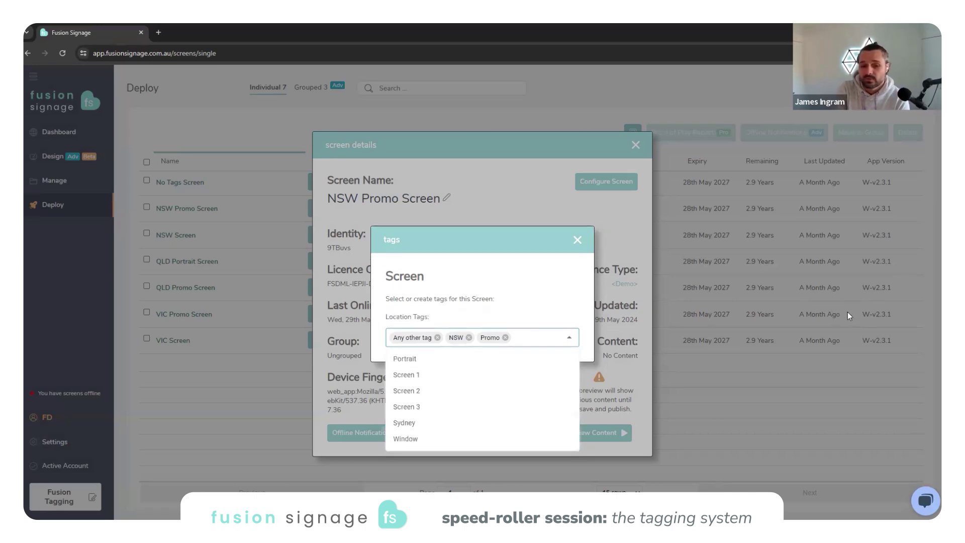
pyautogui.click(543, 192)
pyautogui.click(635, 146)
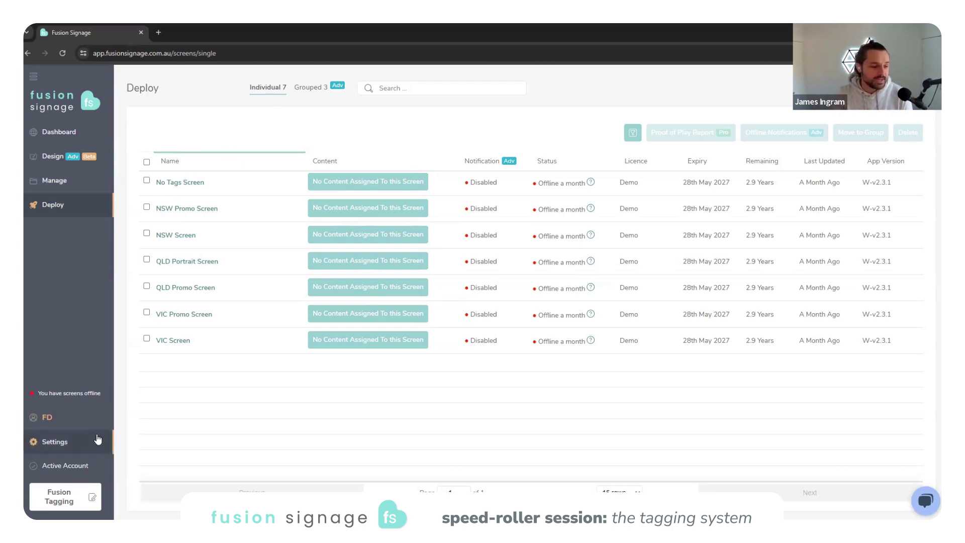
# - Go to the account's Tagging settings and filter the screens list by "qld"
pyautogui.click(56, 443)
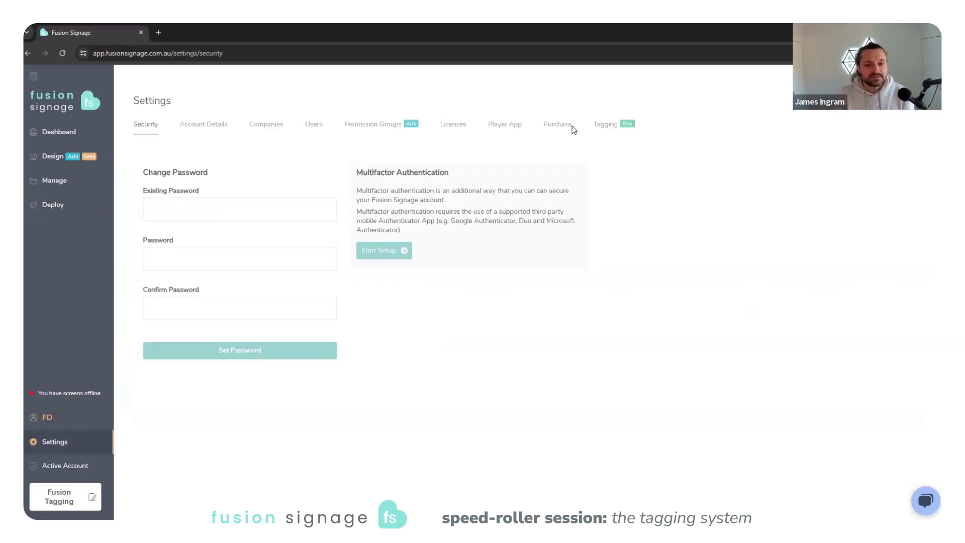
pyautogui.click(603, 123)
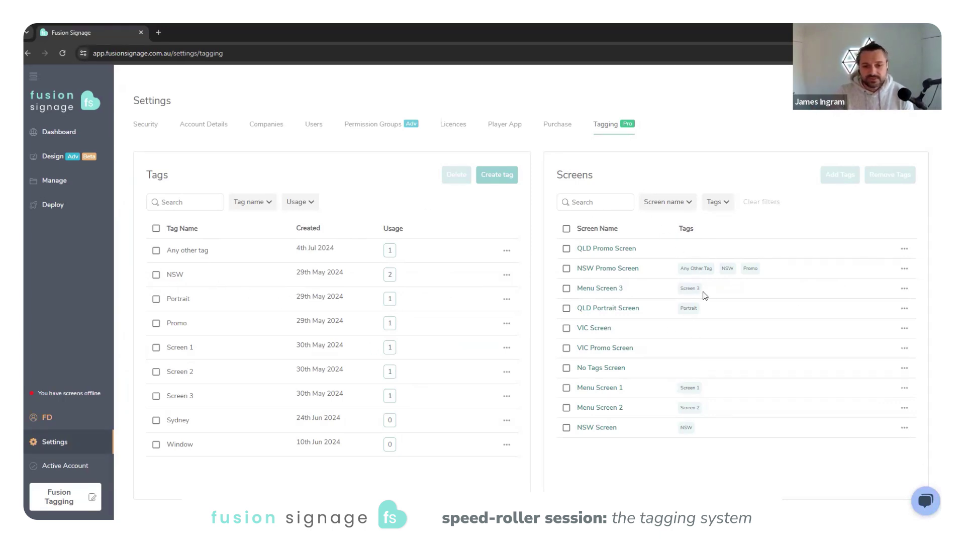
pyautogui.click(587, 203)
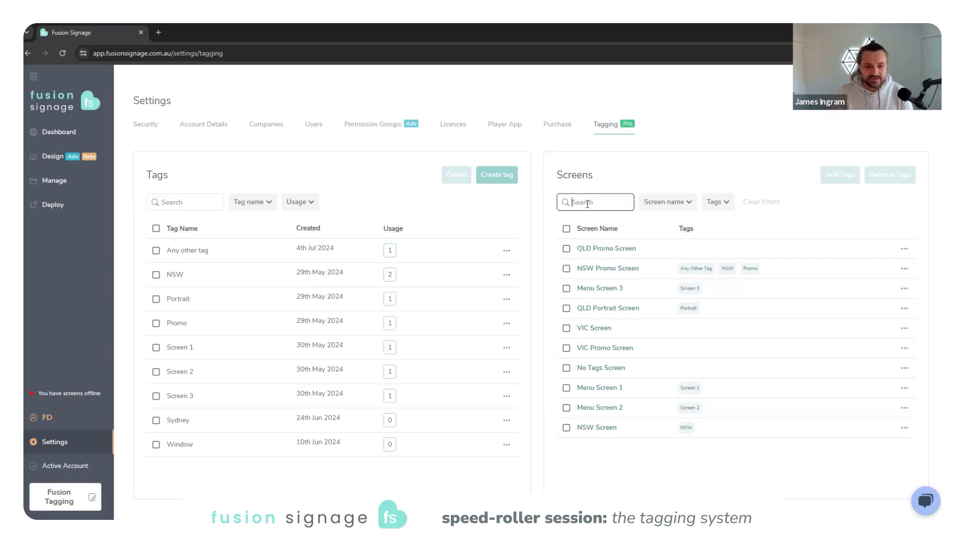
pyautogui.write('qld')
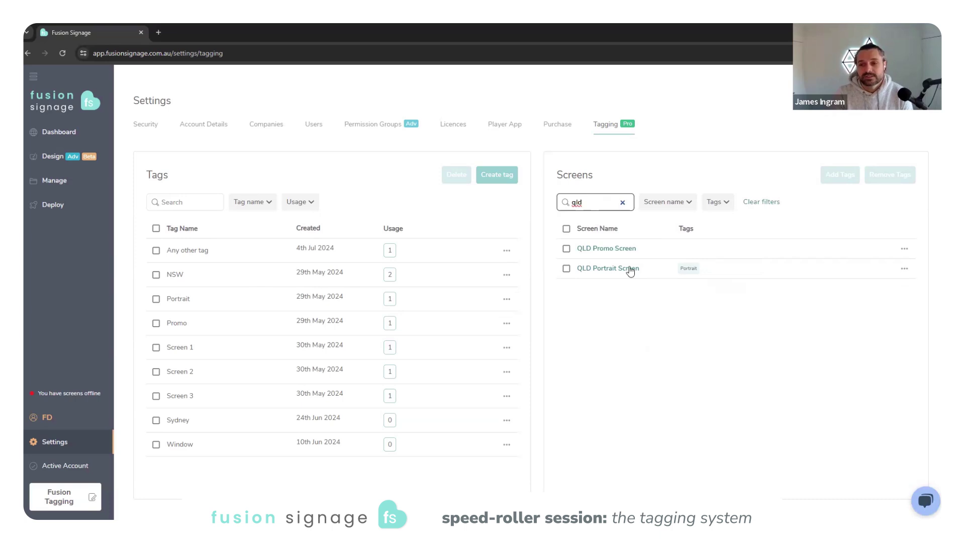
# - Select both the QLD Promo Screen and the QLD Portrait Screen in the filtered list
pyautogui.click(611, 252)
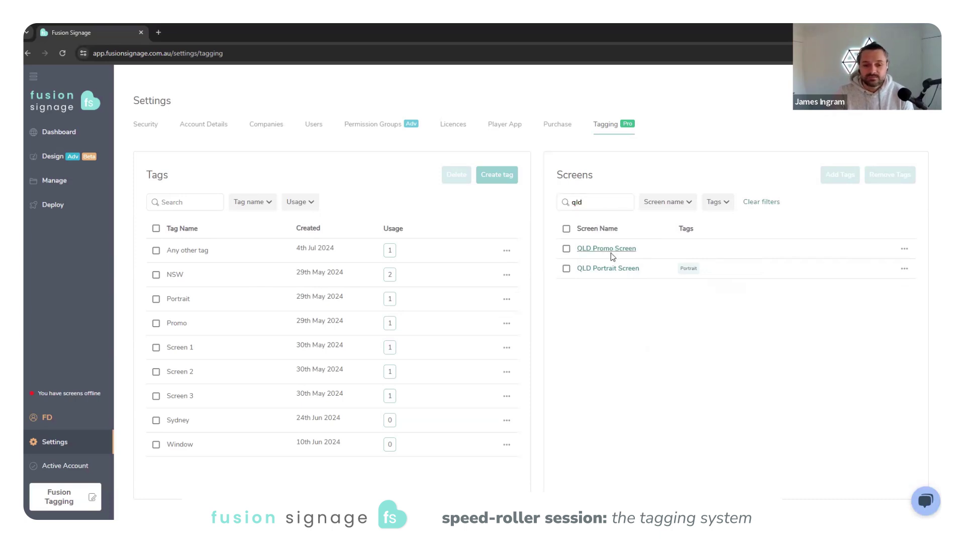
pyautogui.click(610, 252)
pyautogui.click(637, 146)
pyautogui.click(566, 249)
pyautogui.click(566, 268)
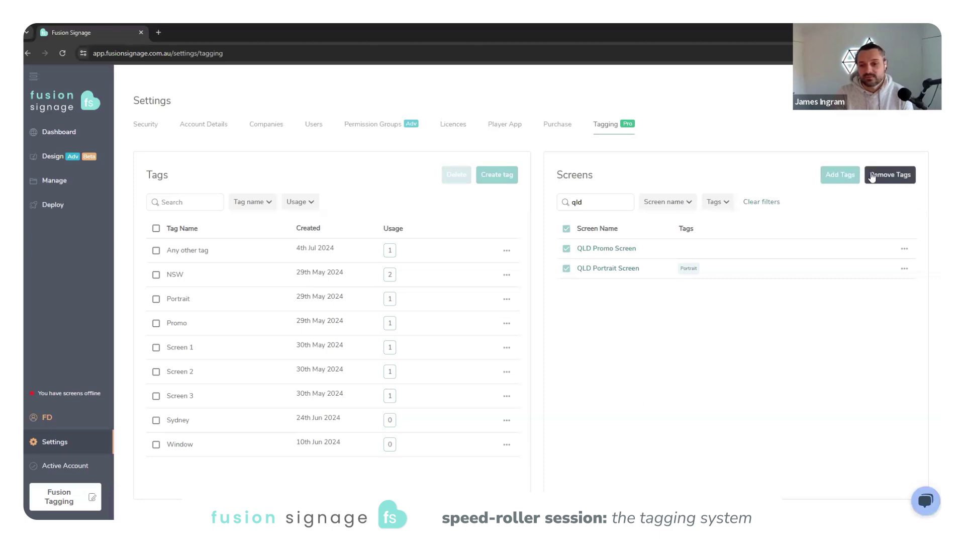
pyautogui.click(566, 268)
pyautogui.click(566, 268)
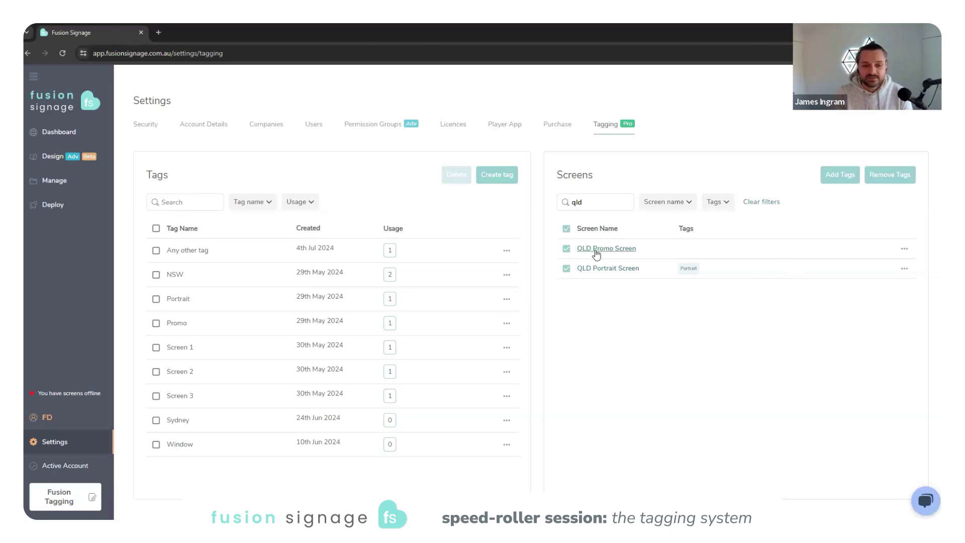
# - Start adding tags to the selected screens and create a QLD tag, accepting the reuse of the deleted name
pyautogui.click(840, 176)
pyautogui.click(481, 297)
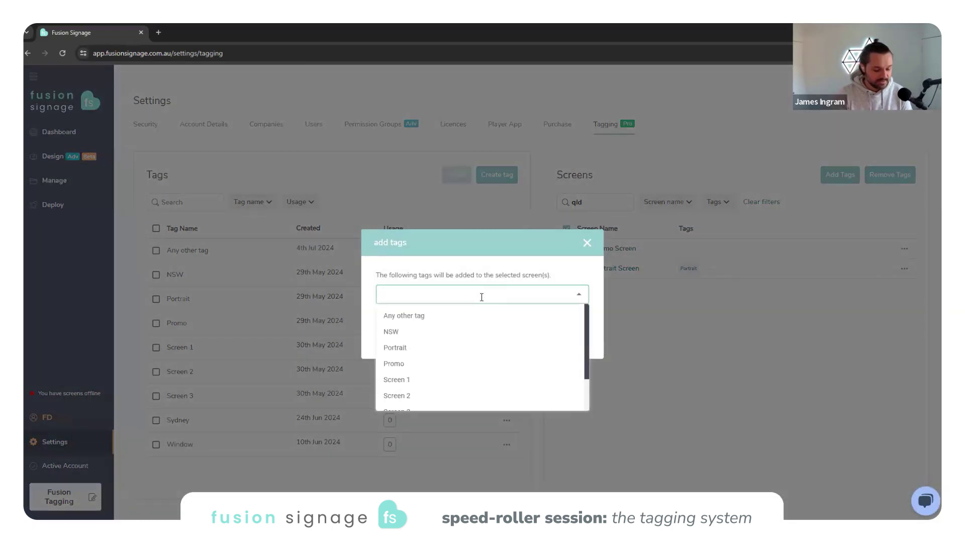
pyautogui.write('QLD')
pyautogui.click(415, 314)
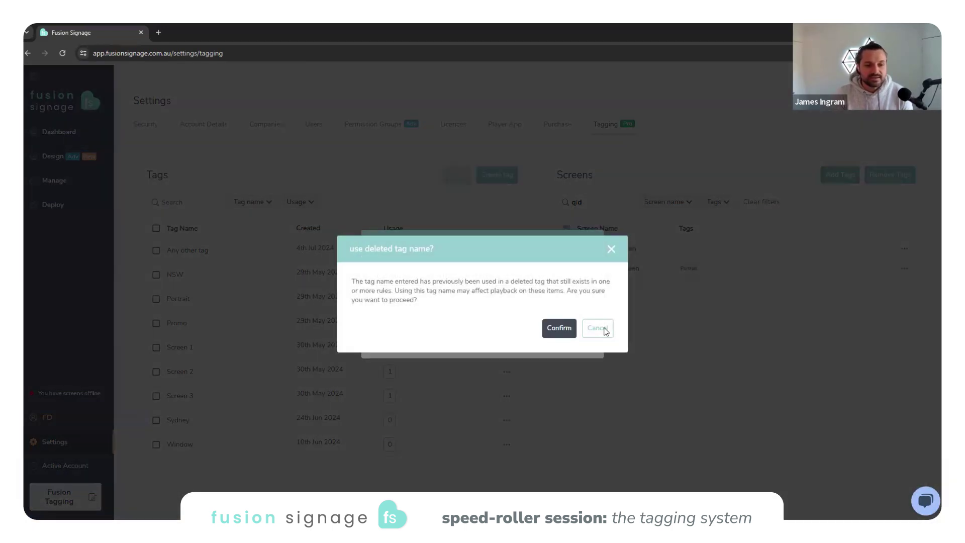
pyautogui.click(604, 328)
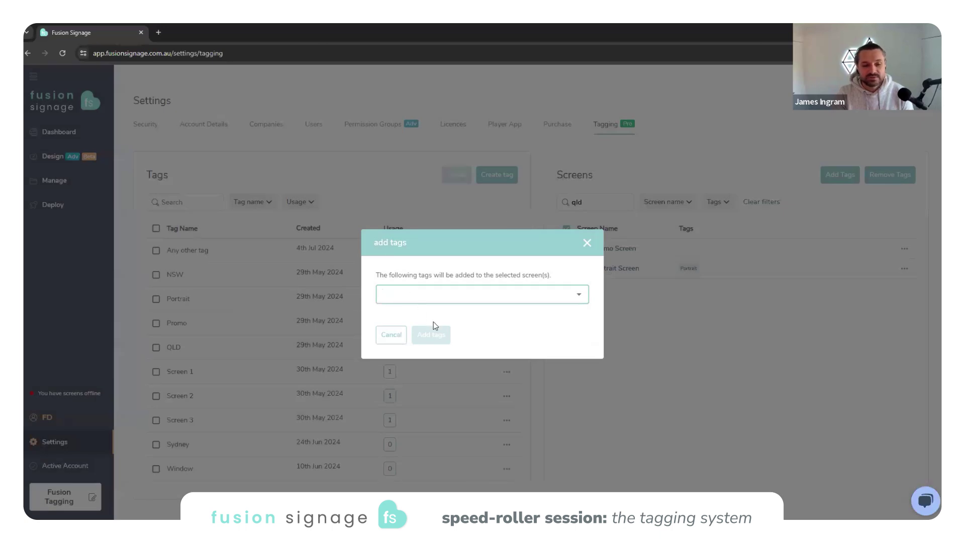
# - Assign the existing QLD tag to the two selected QLD screens and confirm the addition
pyautogui.write('qld')
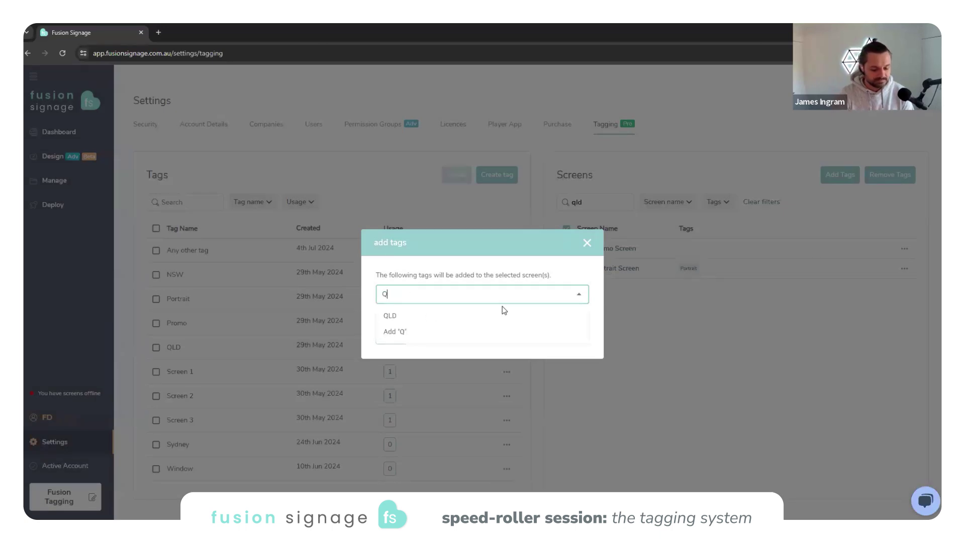
pyautogui.click(442, 317)
pyautogui.click(491, 271)
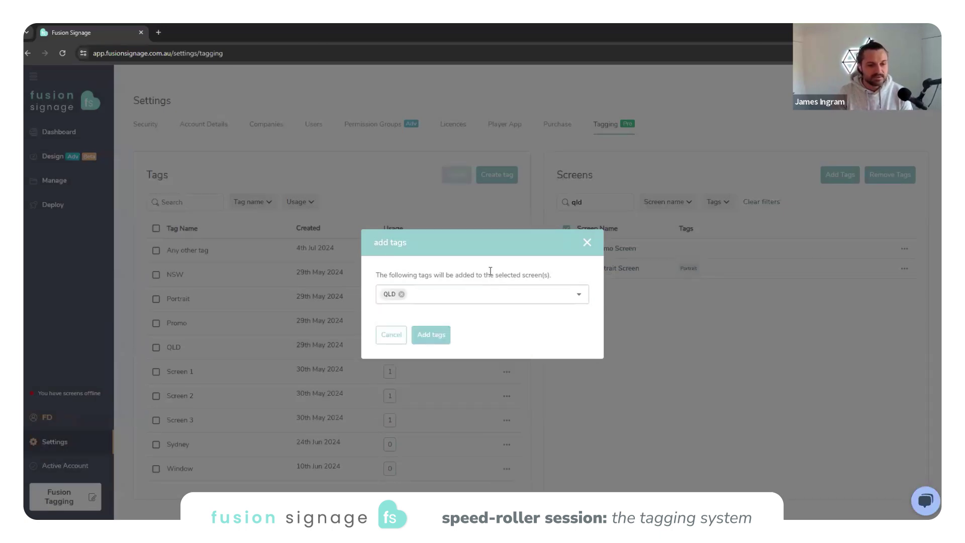
pyautogui.click(429, 335)
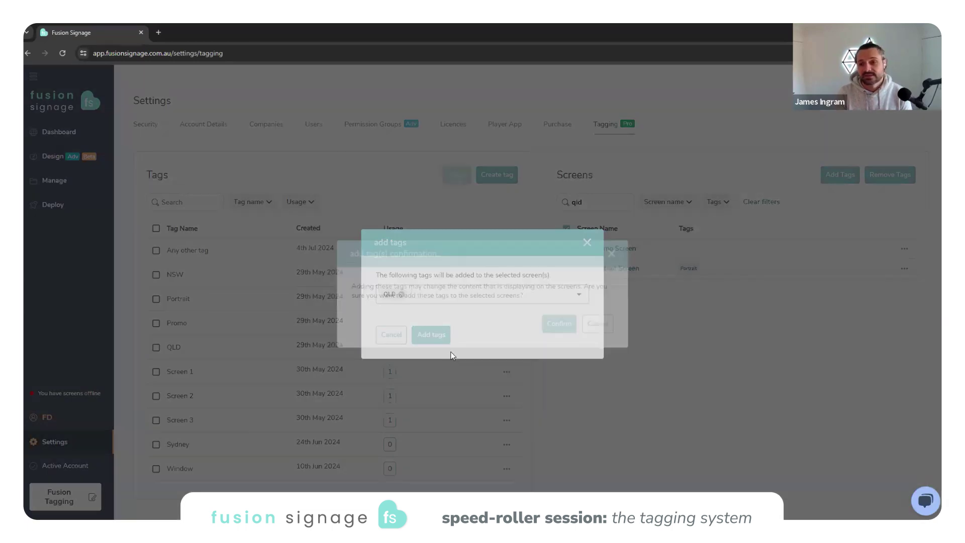
pyautogui.click(569, 326)
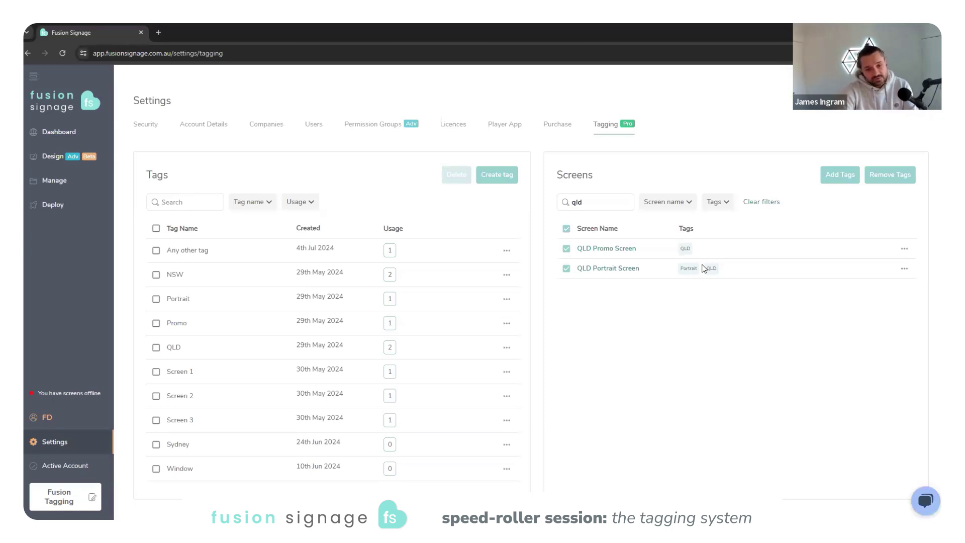
# - Clear the previous selection and search text, and select VIC Screen and VIC Promo Screen instead
pyautogui.click(566, 228)
pyautogui.moveTo(588, 207); pyautogui.dragTo(563, 197)
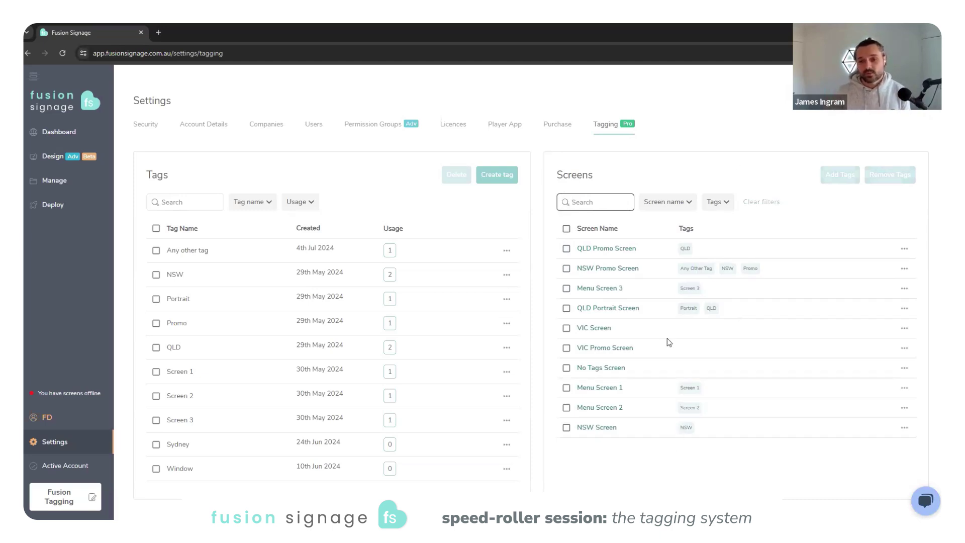
pyautogui.click(566, 332)
pyautogui.click(566, 348)
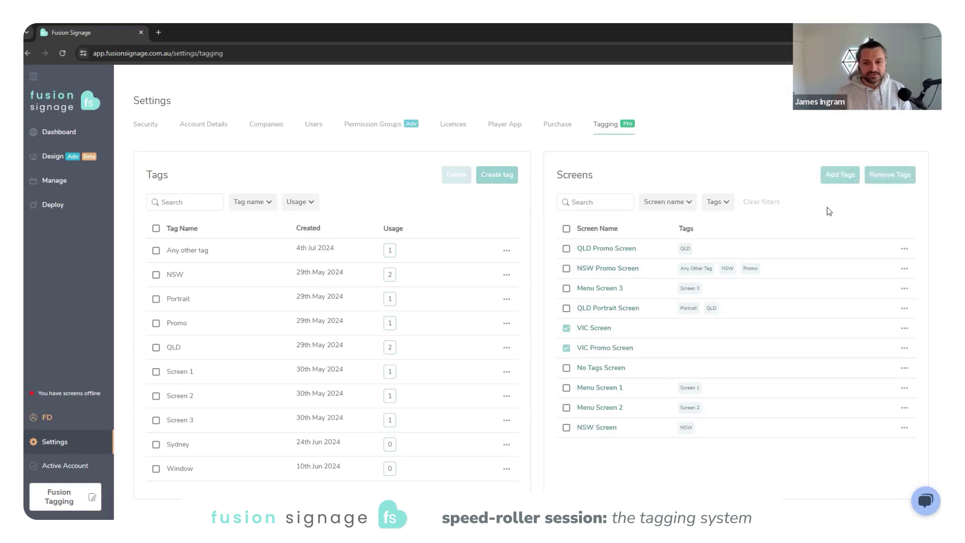
# - Start adding tags to the selected VIC screens and create a VIC tag, accepting the reuse of the deleted name
pyautogui.click(846, 174)
pyautogui.write('VIC')
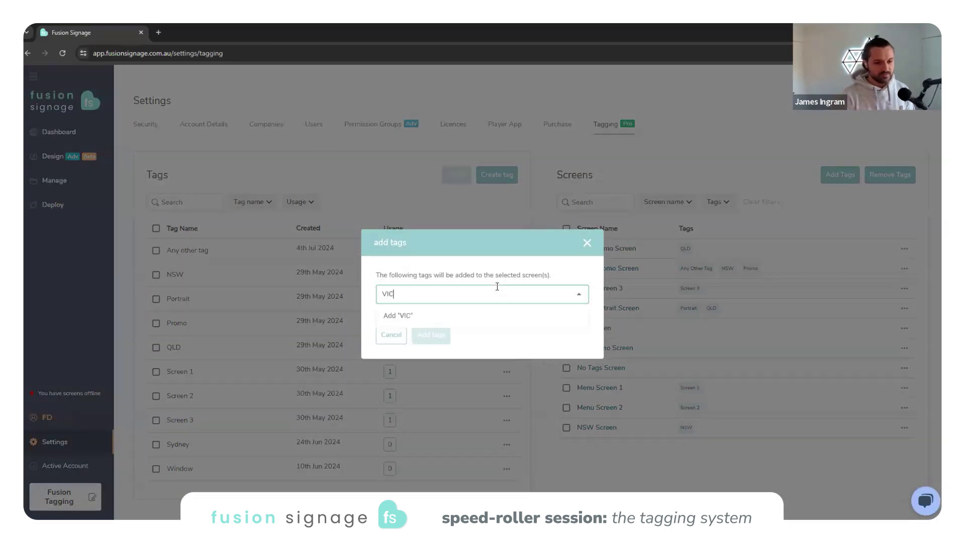
pyautogui.click(400, 319)
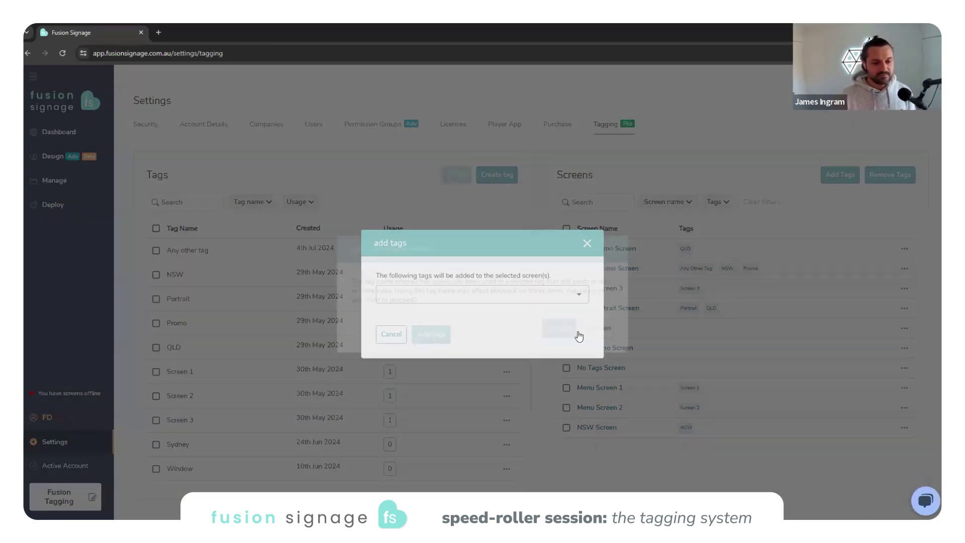
pyautogui.click(562, 330)
# - Assign the VIC tag to VIC Screen and VIC Promo Screen and confirm the addition
pyautogui.click(517, 295)
pyautogui.write('VIC')
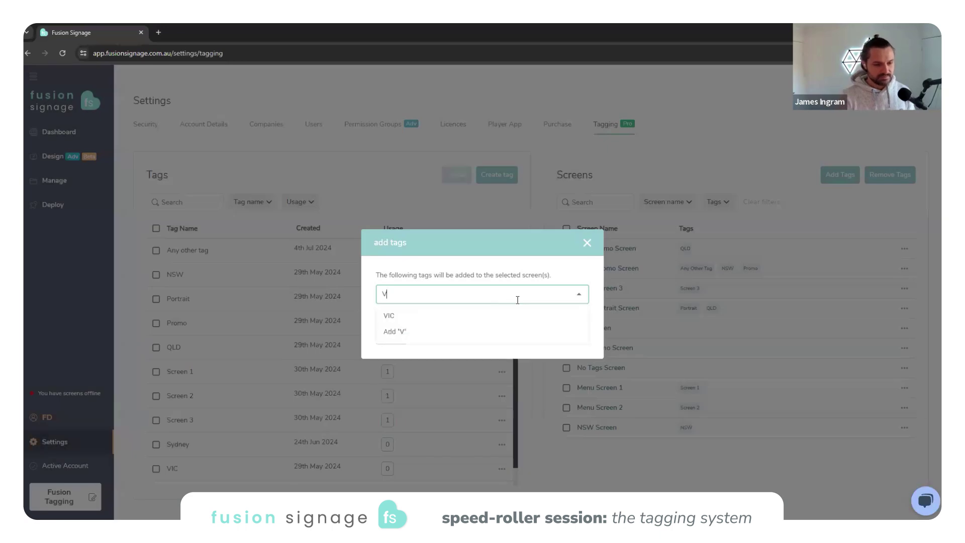
pyautogui.click(454, 316)
pyautogui.click(446, 298)
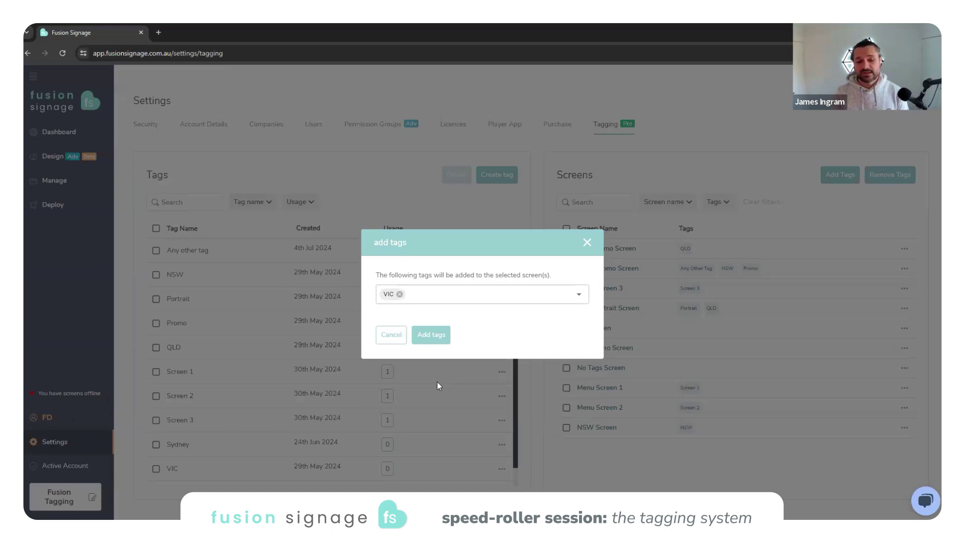
pyautogui.click(426, 335)
pyautogui.click(548, 323)
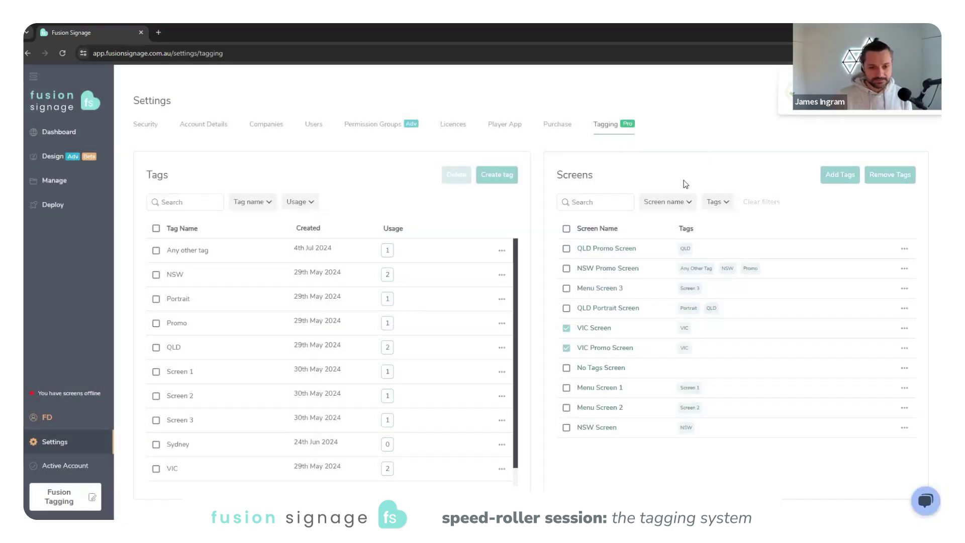
# - Deselect both VIC screens and filter the screens list by "promo"
pyautogui.click(566, 328)
pyautogui.click(566, 348)
pyautogui.click(586, 201)
pyautogui.write('promo')
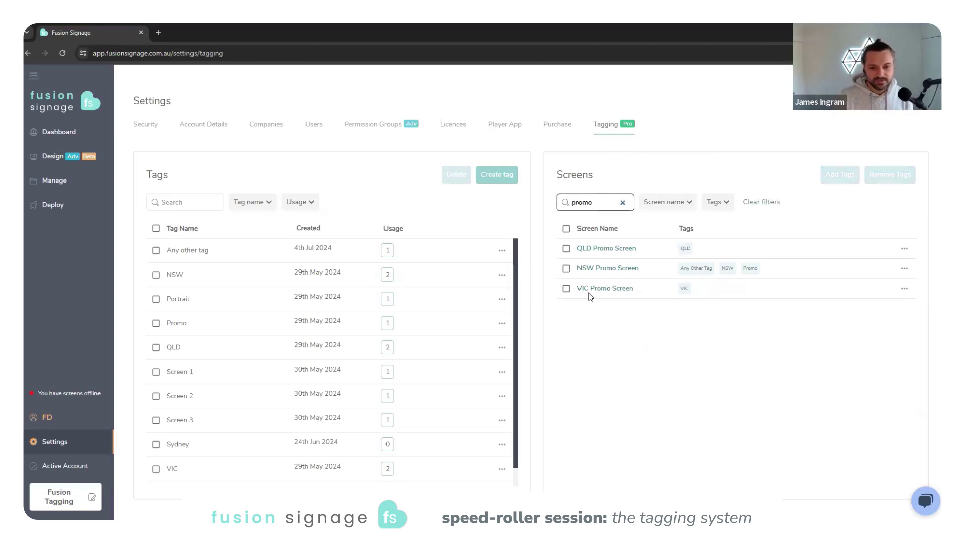
# - Select QLD Promo Screen and VIC Promo Screen and try to add the Promo tag to them
pyautogui.click(566, 248)
pyautogui.click(566, 287)
pyautogui.click(839, 175)
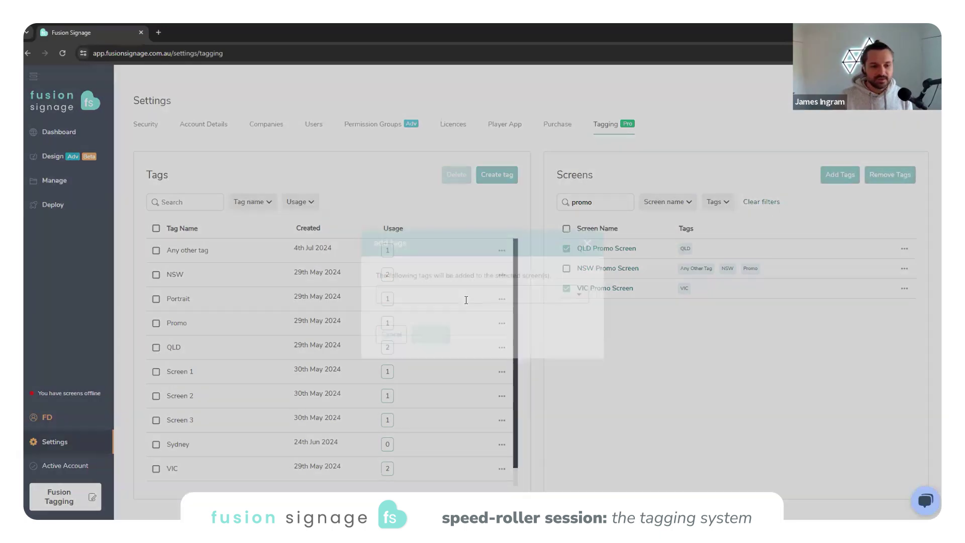
pyautogui.click(453, 294)
pyautogui.click(431, 362)
pyautogui.click(431, 334)
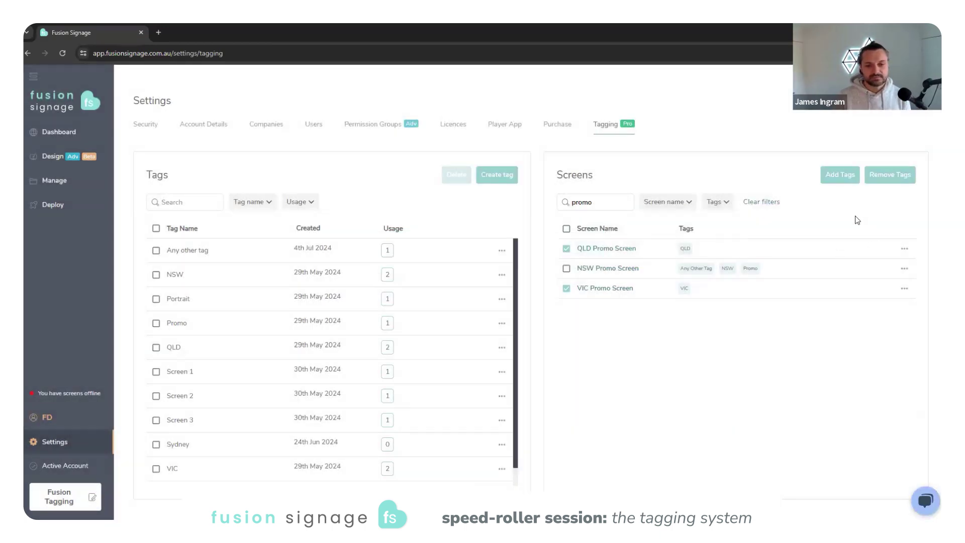
# - Assign the Promo tag to the two selected promo screens, and clear the screen selection and filters
pyautogui.click(840, 174)
pyautogui.click(453, 294)
pyautogui.click(396, 363)
pyautogui.click(428, 335)
pyautogui.click(556, 325)
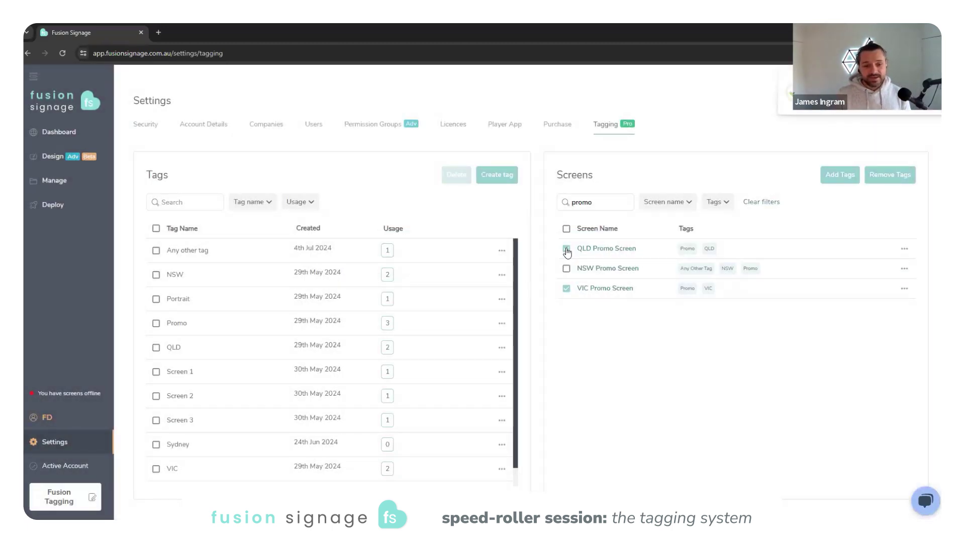
pyautogui.click(566, 229)
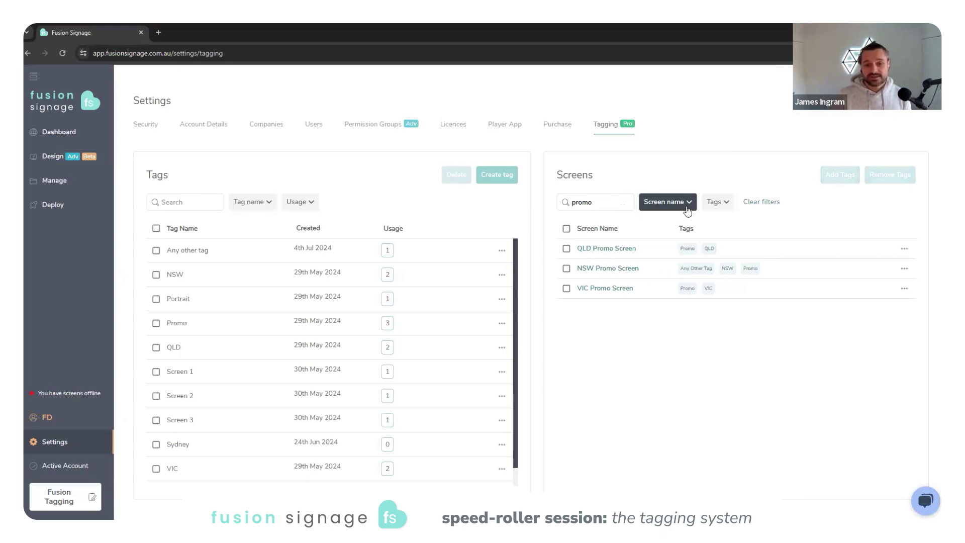
pyautogui.click(759, 202)
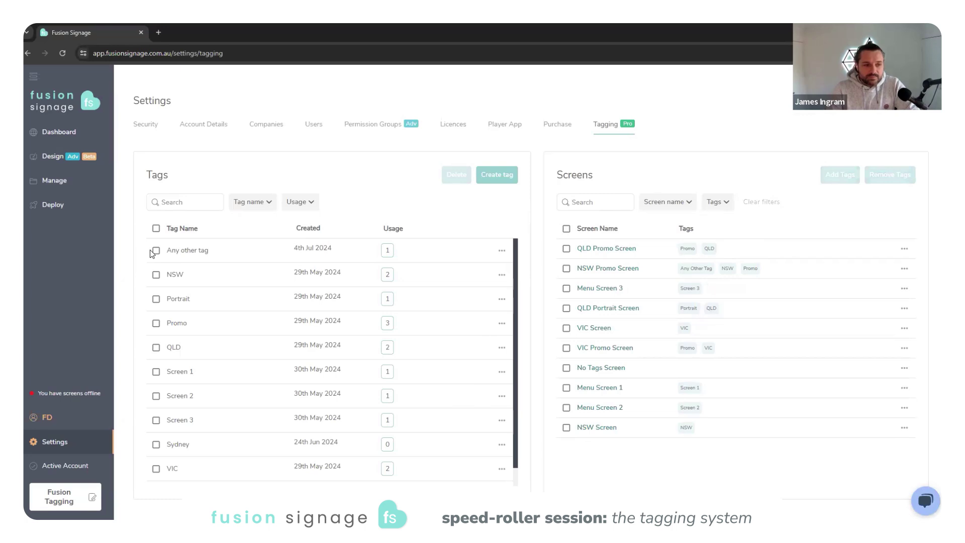
# - Filter the screens by the NSW tag's usage and try to delete the NSW tag
pyautogui.click(387, 274)
pyautogui.click(153, 276)
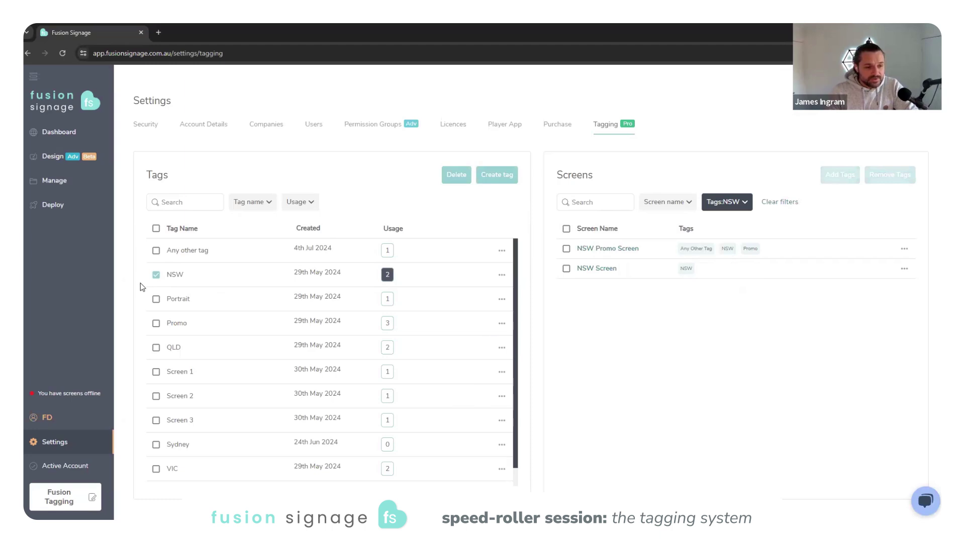
pyautogui.click(456, 174)
pyautogui.click(497, 318)
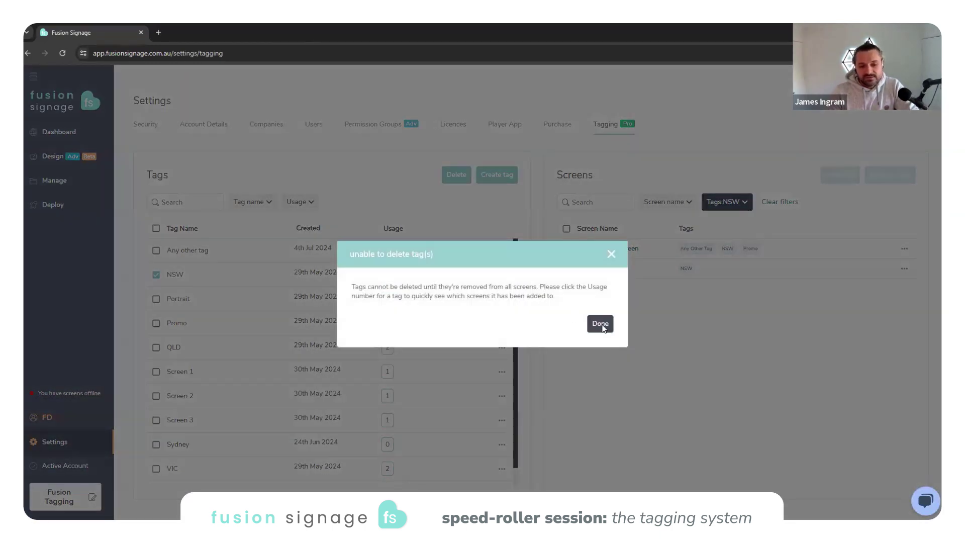
pyautogui.click(599, 323)
# - Set up removing the NSW tag from NSW Promo Screen and NSW Screen, cancel it, and clear the NSW tag selection and filter
pyautogui.click(566, 249)
pyautogui.click(566, 268)
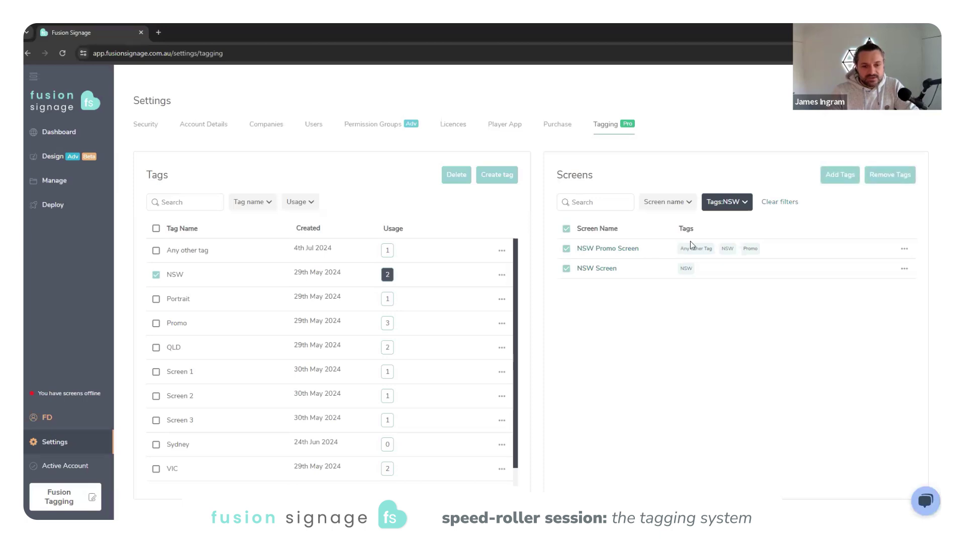
pyautogui.click(893, 181)
pyautogui.click(405, 297)
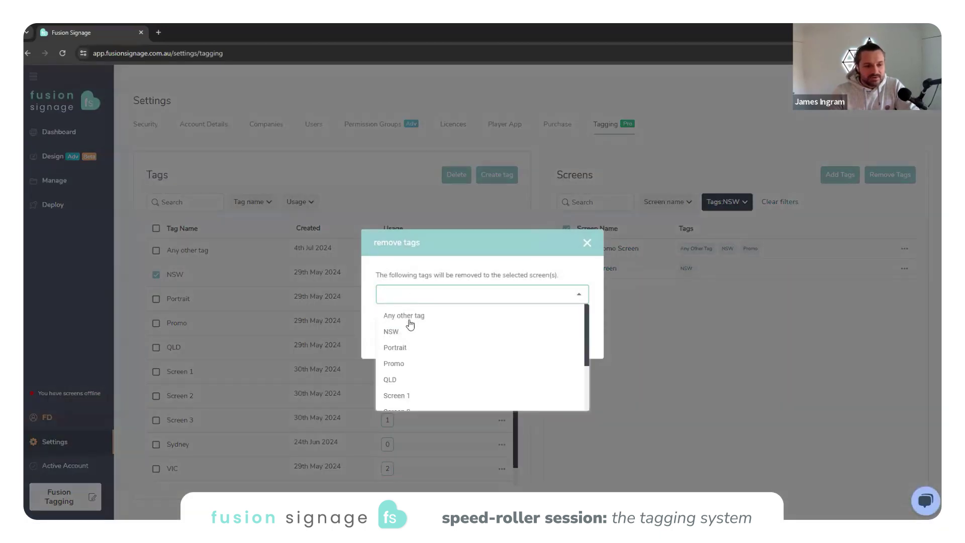
pyautogui.click(424, 332)
pyautogui.click(448, 281)
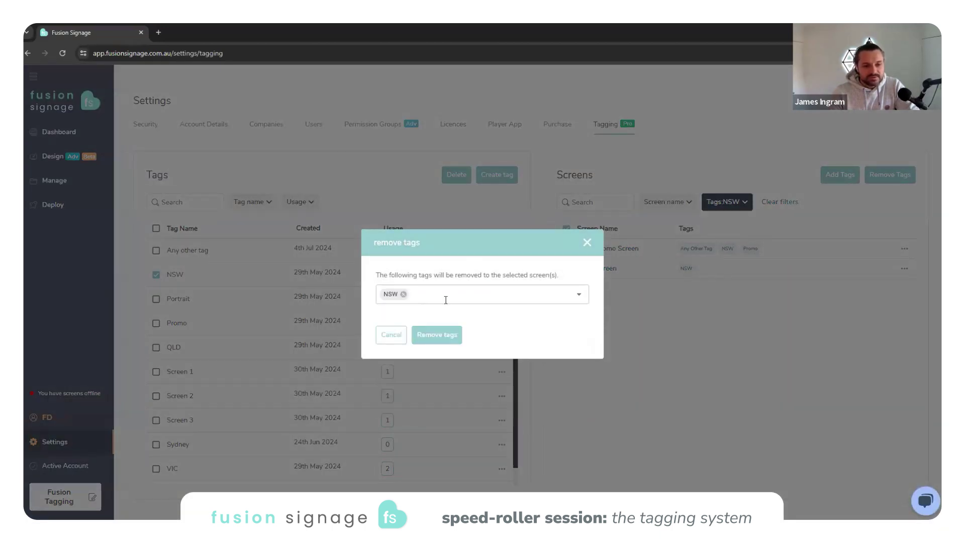
pyautogui.click(587, 244)
pyautogui.click(155, 274)
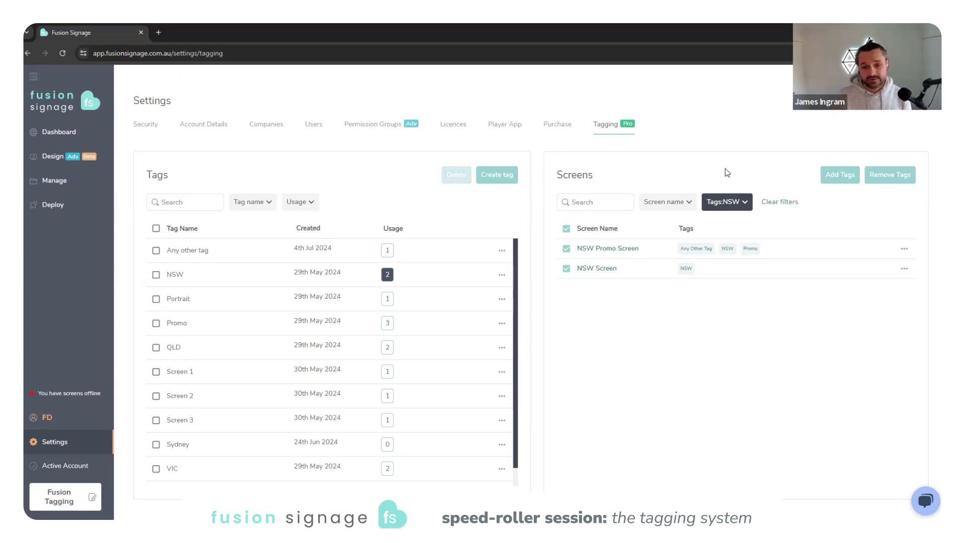
pyautogui.click(766, 201)
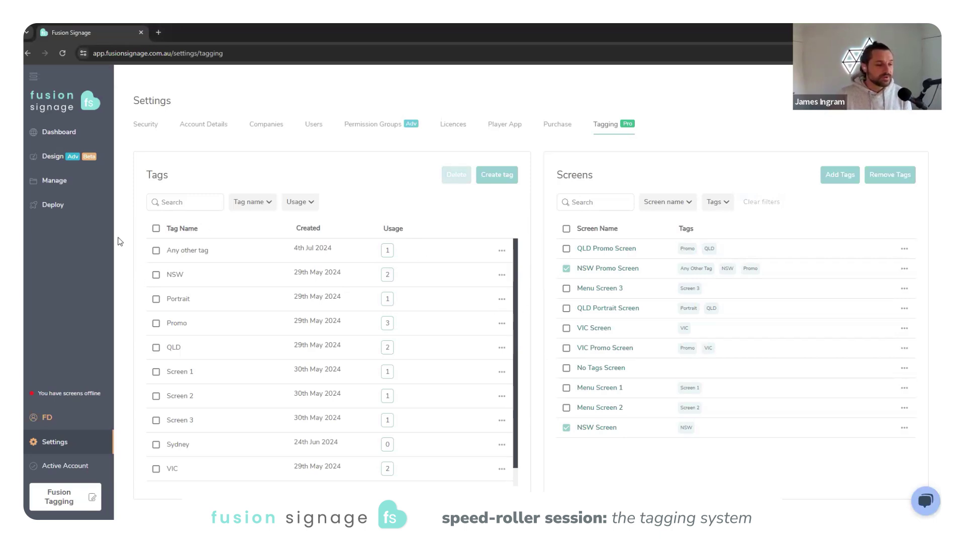
# - Create a new playlist named Tagging Test in the Tagging Playlists folder
pyautogui.click(70, 183)
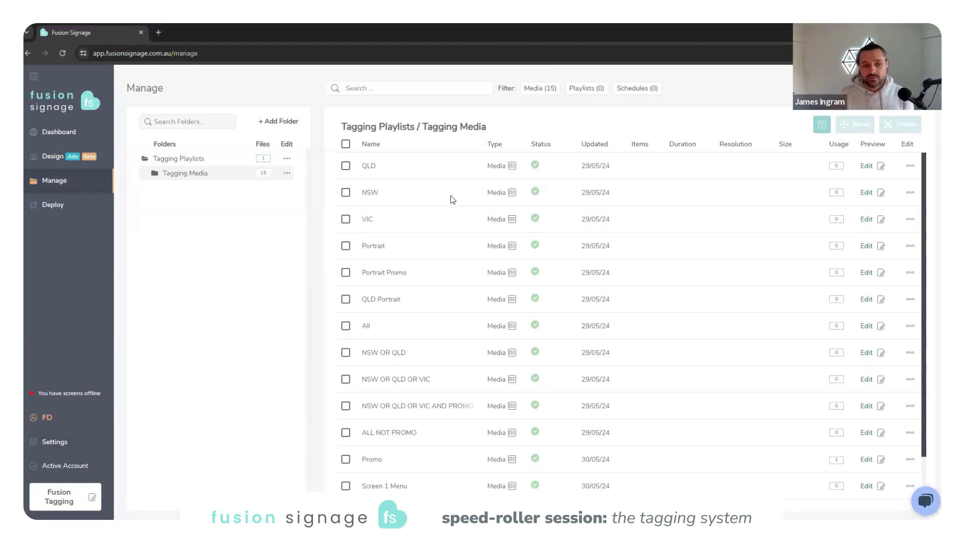
pyautogui.click(191, 161)
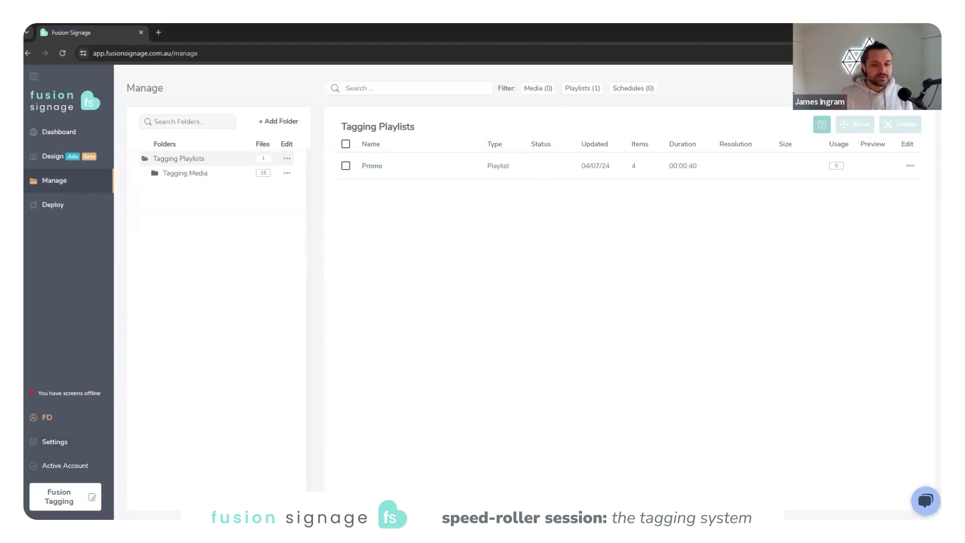
pyautogui.click(854, 145)
pyautogui.click(893, 210)
pyautogui.click(407, 313)
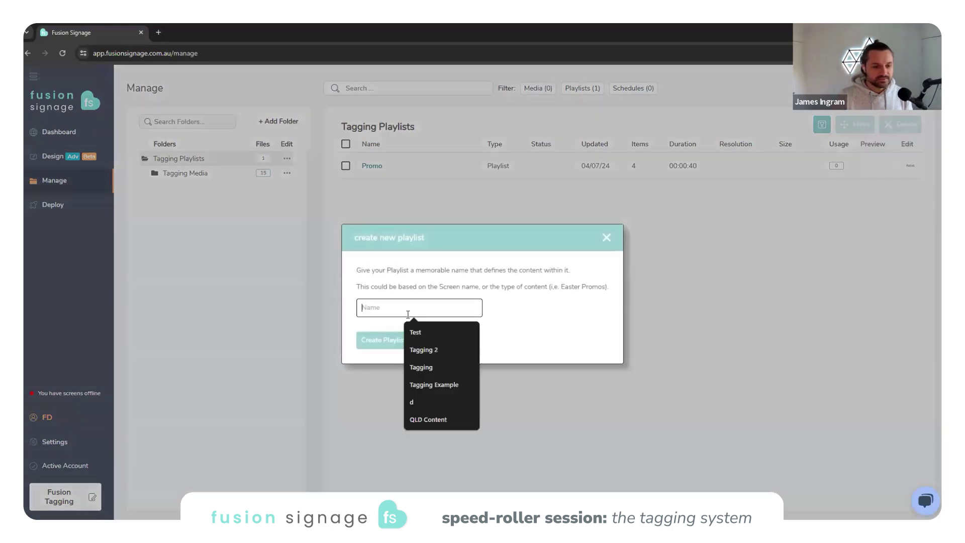
pyautogui.write('Tag')
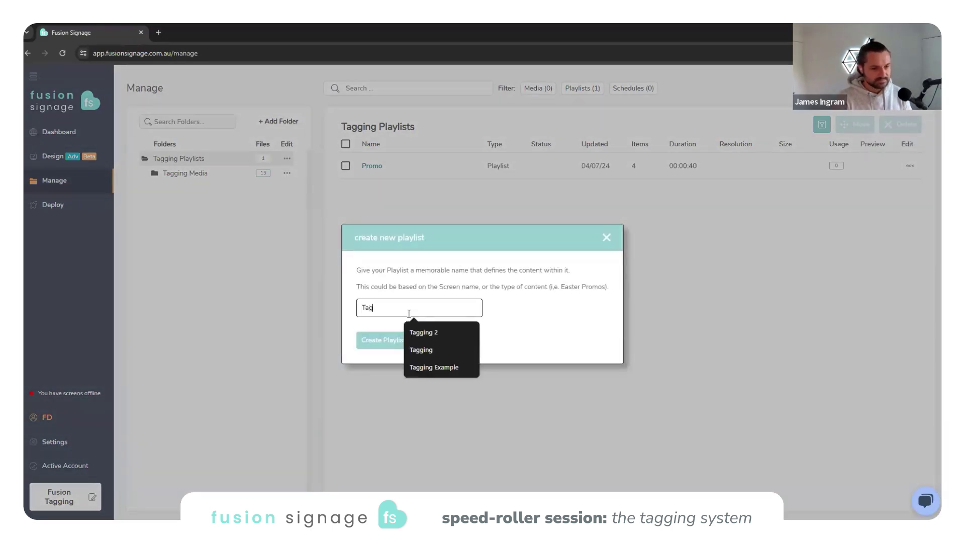
pyautogui.write('ging Test')
pyautogui.press('Return')
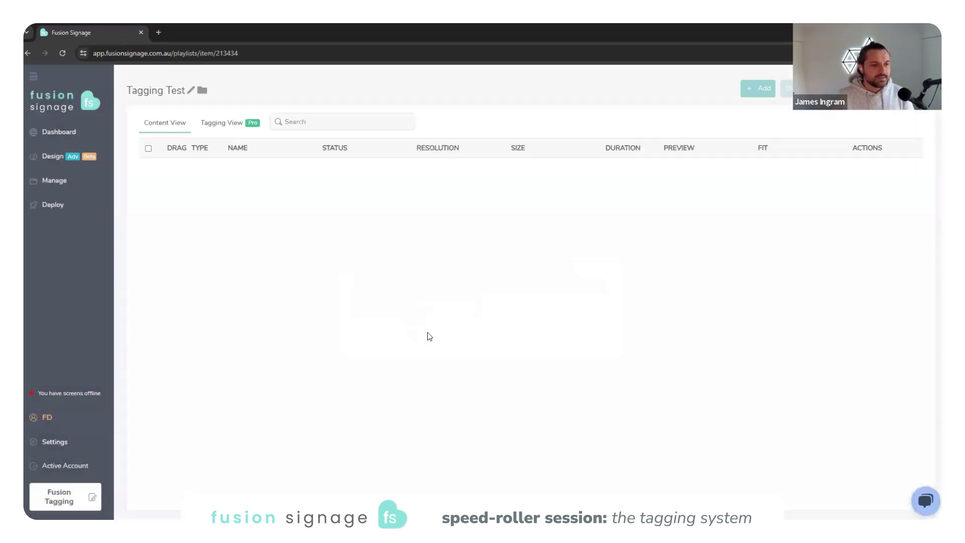
# - Add the Promo and Screen 1 Menu media items to the Tagging Test playlist
pyautogui.click(759, 90)
pyautogui.click(740, 113)
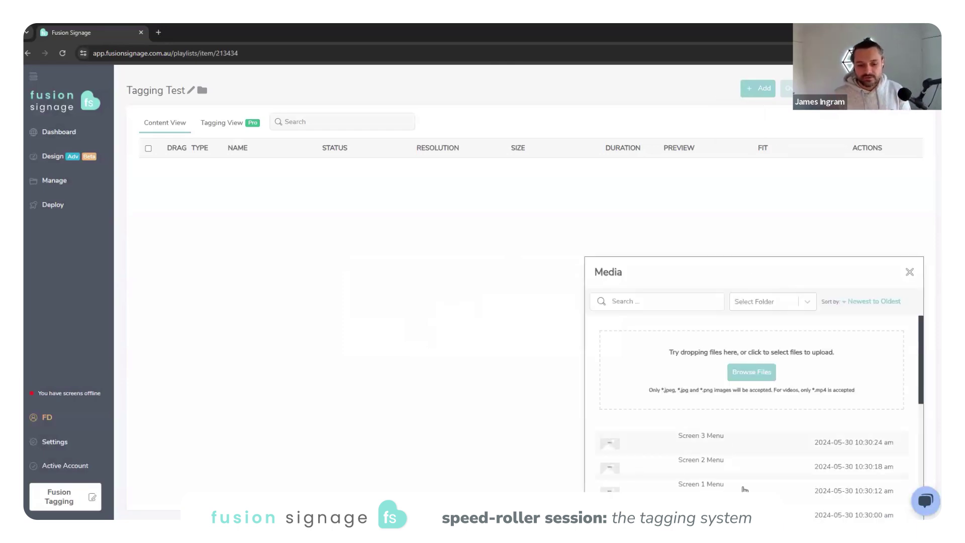
pyautogui.scroll(-3, 744, 482)
pyautogui.click(711, 371)
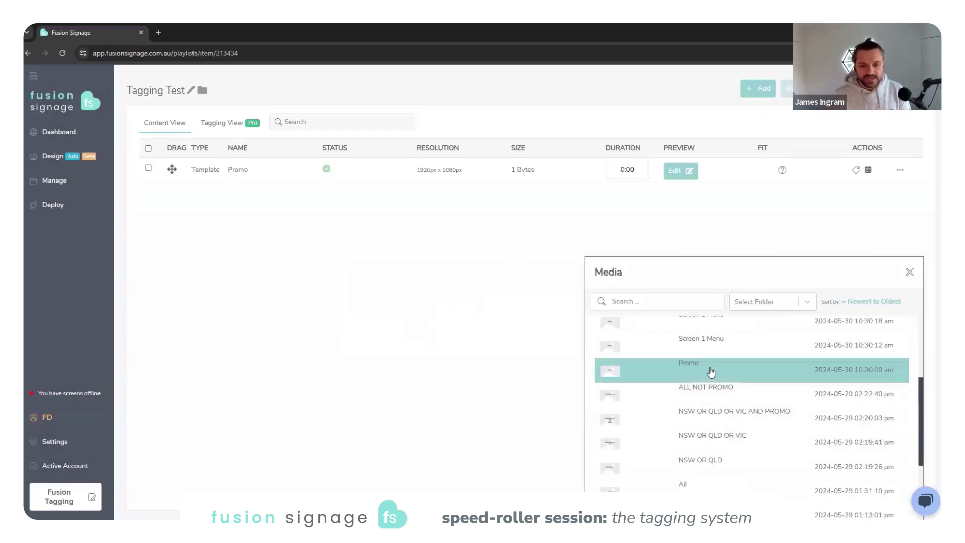
pyautogui.click(711, 346)
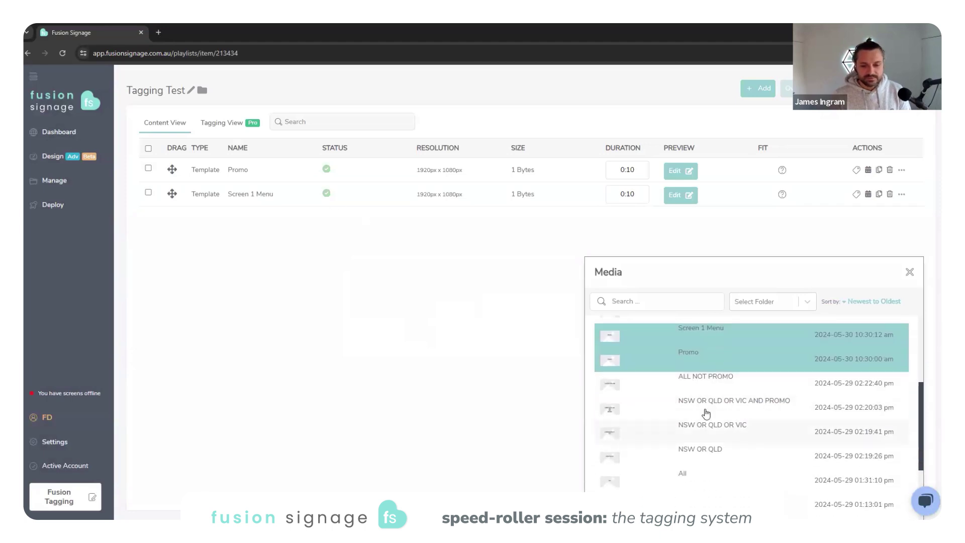
# - Add NSW OR QLD, NSW OR QLD OR VIC, NSW OR QLD OR VIC AND PROMO, and ALL NOT PROMO to the playlist
pyautogui.scroll(-2, 706, 413)
pyautogui.click(702, 370)
pyautogui.click(702, 347)
pyautogui.scroll(1, 708, 373)
pyautogui.click(708, 373)
pyautogui.click(711, 347)
pyautogui.scroll(-3, 713, 379)
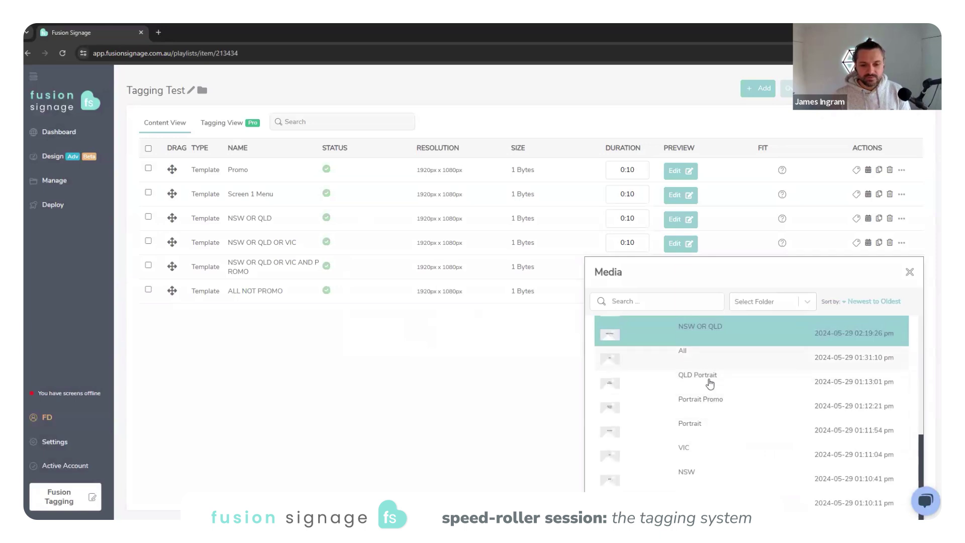
# - Add All, QLD Portrait, Portrait Promo, Portrait, VIC, NSW and QLD to the playlist, and close the media picker
pyautogui.click(708, 355)
pyautogui.click(710, 382)
pyautogui.click(710, 406)
pyautogui.click(711, 430)
pyautogui.click(708, 454)
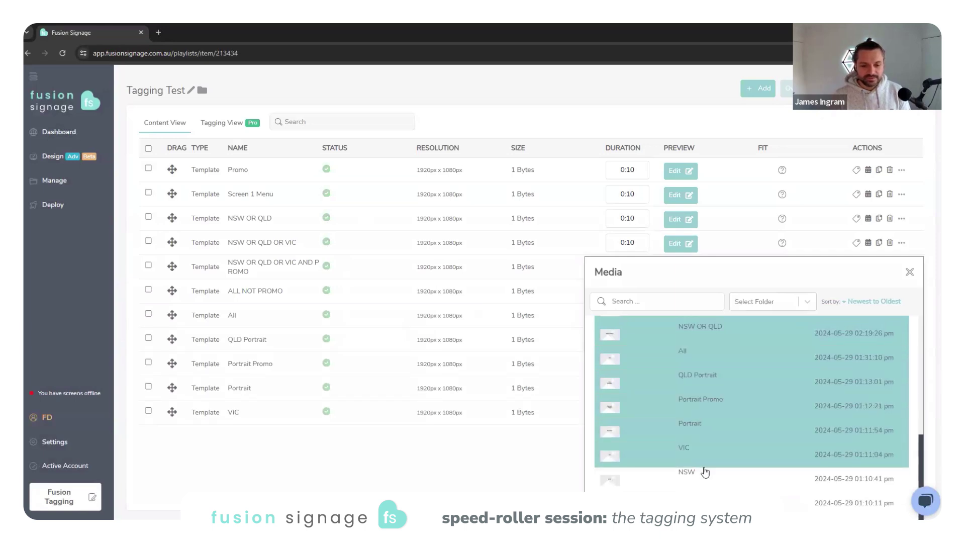
pyautogui.click(725, 488)
pyautogui.click(726, 504)
pyautogui.click(910, 273)
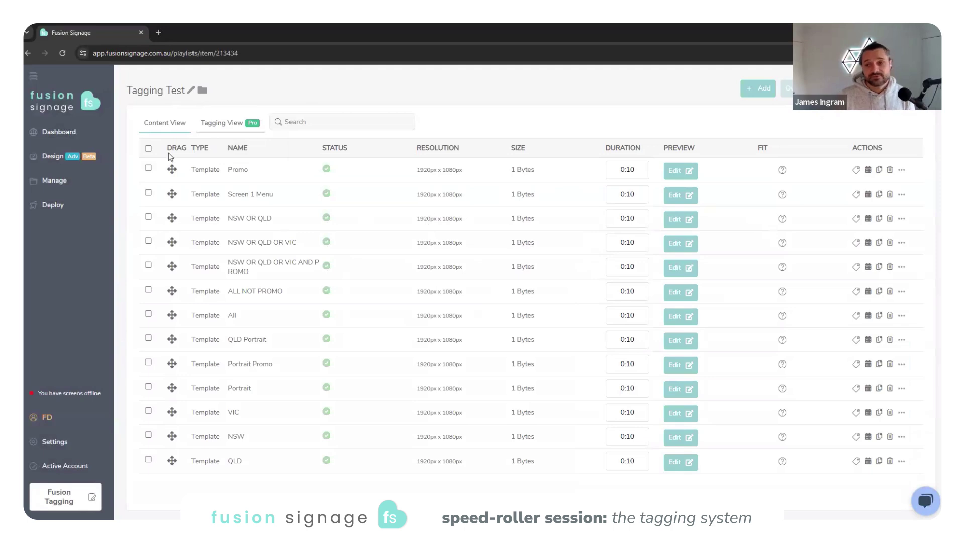
# - In the playlist's tagging view, assign QLD Promo Screen, NSW Promo Screen, QLD Portrait Screen and VIC Screen to the playlist
pyautogui.click(219, 125)
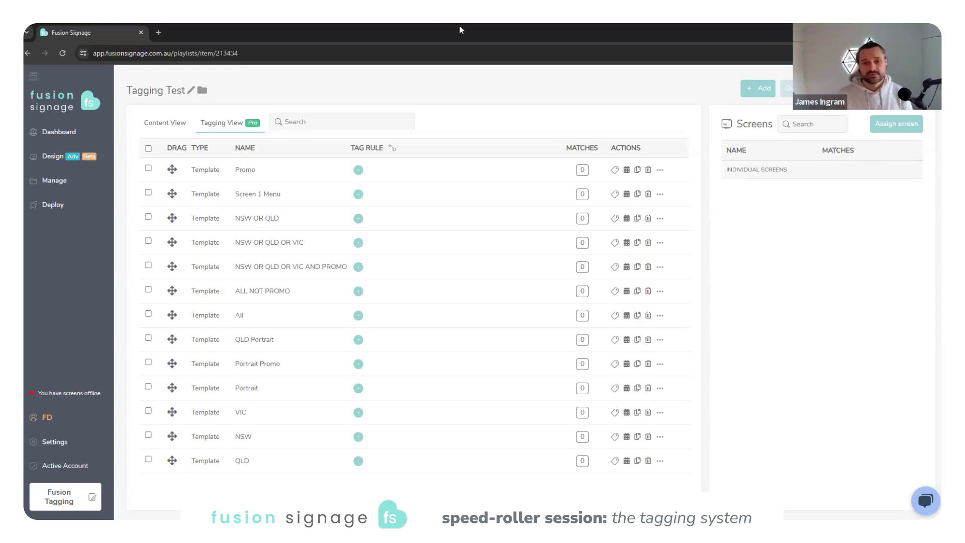
pyautogui.click(892, 126)
pyautogui.click(336, 229)
pyautogui.click(337, 228)
pyautogui.click(337, 228)
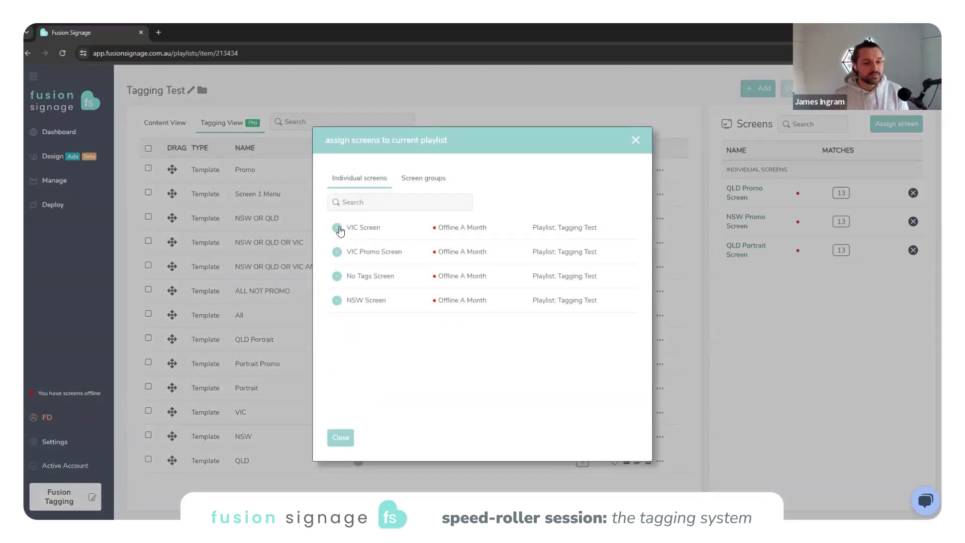
pyautogui.click(338, 228)
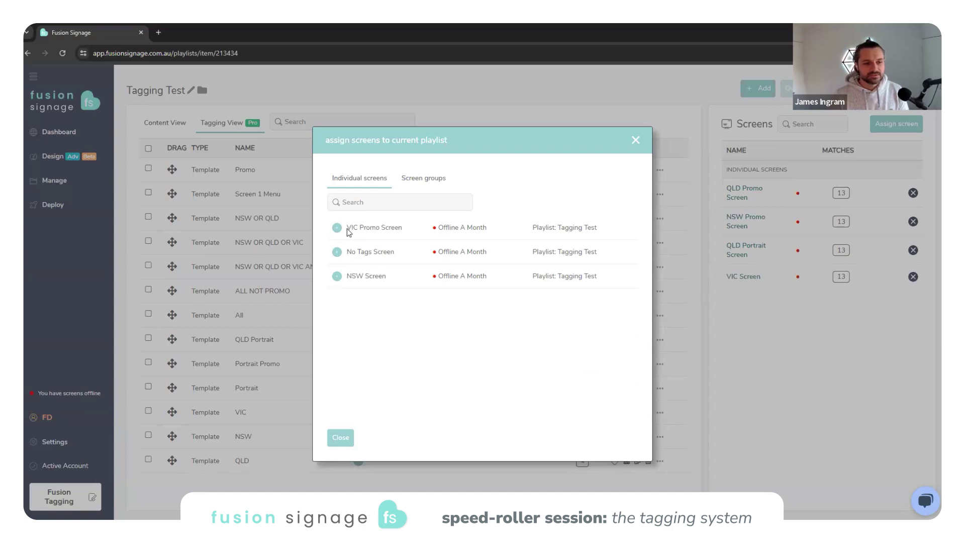
pyautogui.click(415, 180)
pyautogui.click(367, 178)
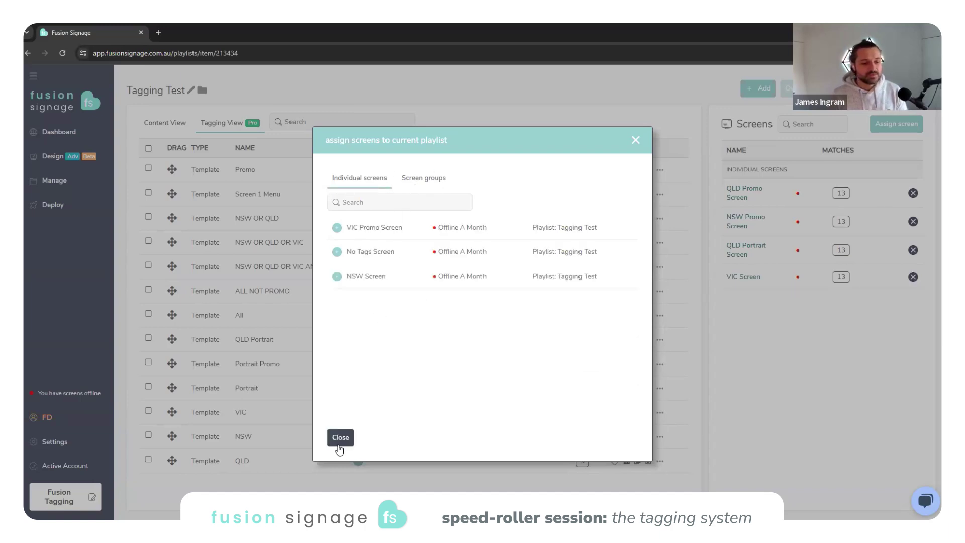
pyautogui.click(351, 438)
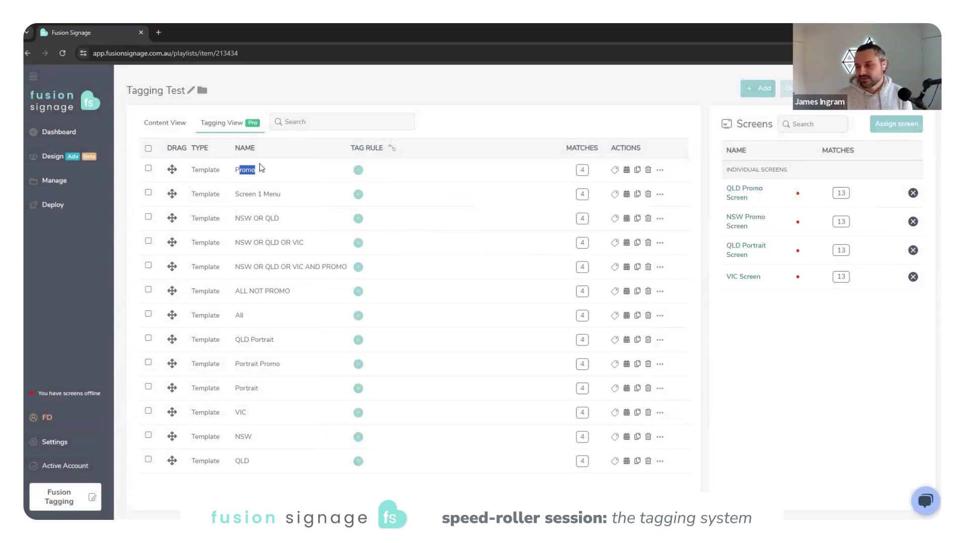
# - Open the tag rule builder for the Promo item and examine the available condition types
pyautogui.click(444, 119)
pyautogui.doubleClick(240, 168)
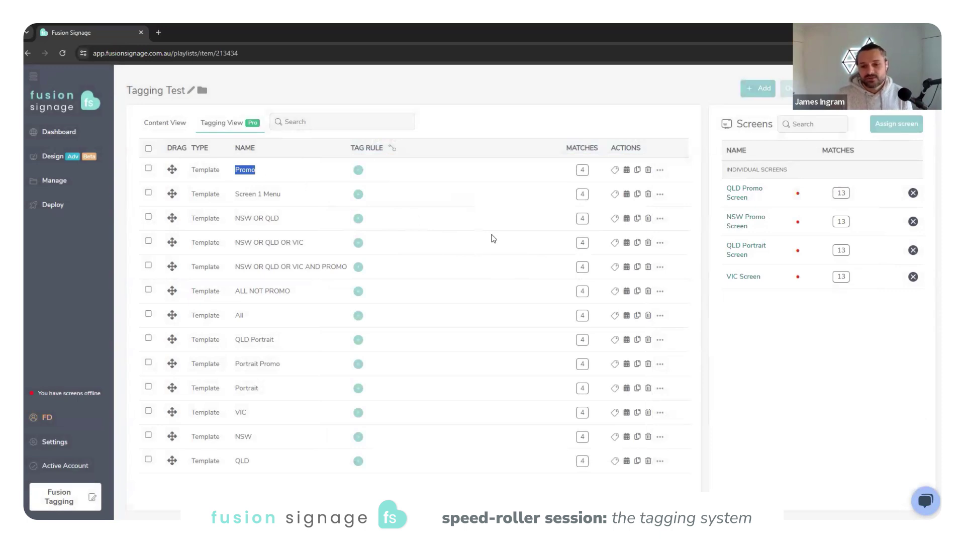
pyautogui.click(357, 171)
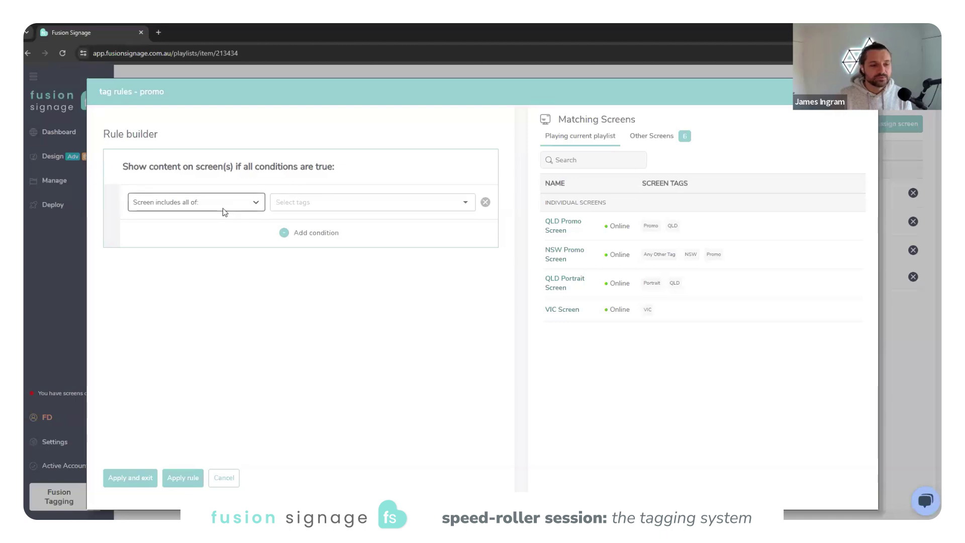
pyautogui.moveTo(129, 167); pyautogui.dragTo(248, 167)
pyautogui.click(261, 167)
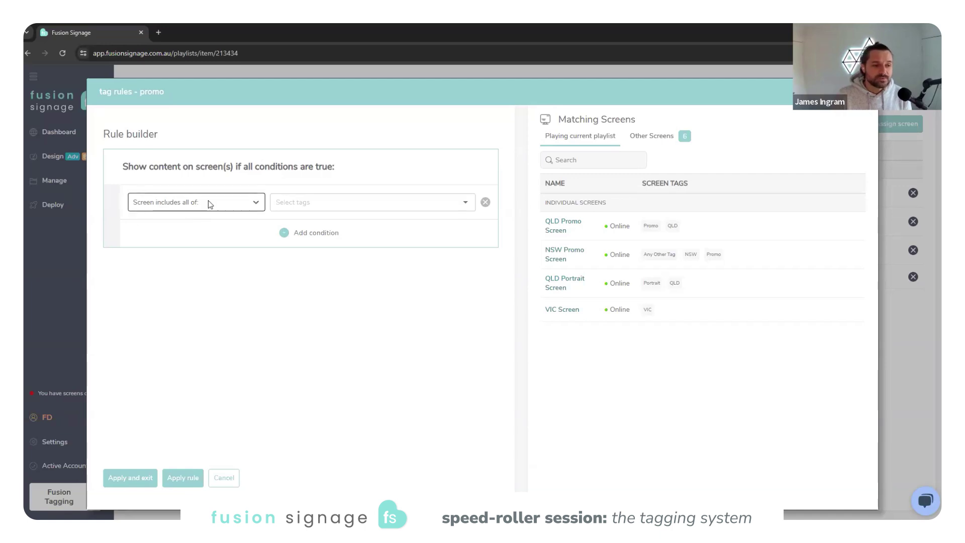
pyautogui.click(169, 205)
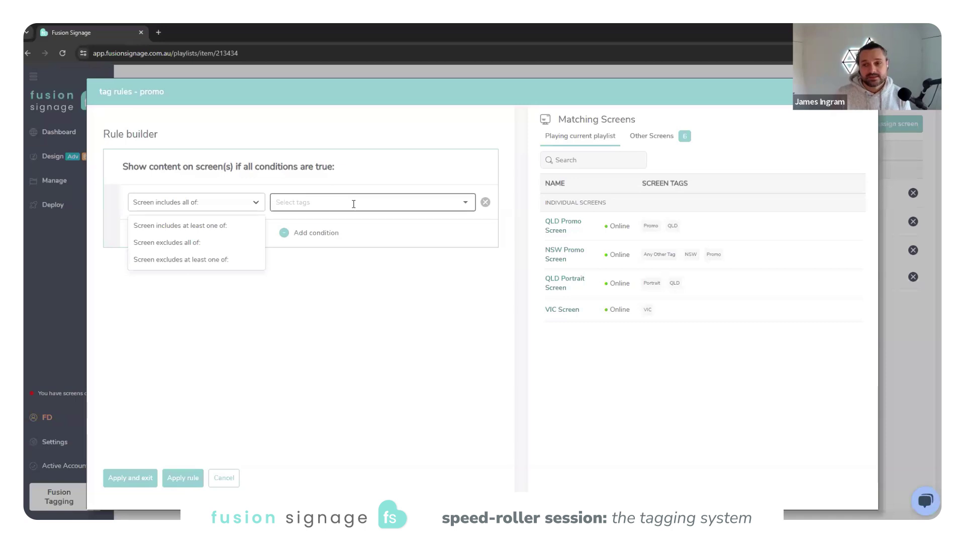
pyautogui.click(284, 181)
pyautogui.doubleClick(145, 92)
# - Try the Promo tag in the "Screen includes all of" condition to check the matching screens, and remove the tag again
pyautogui.click(320, 203)
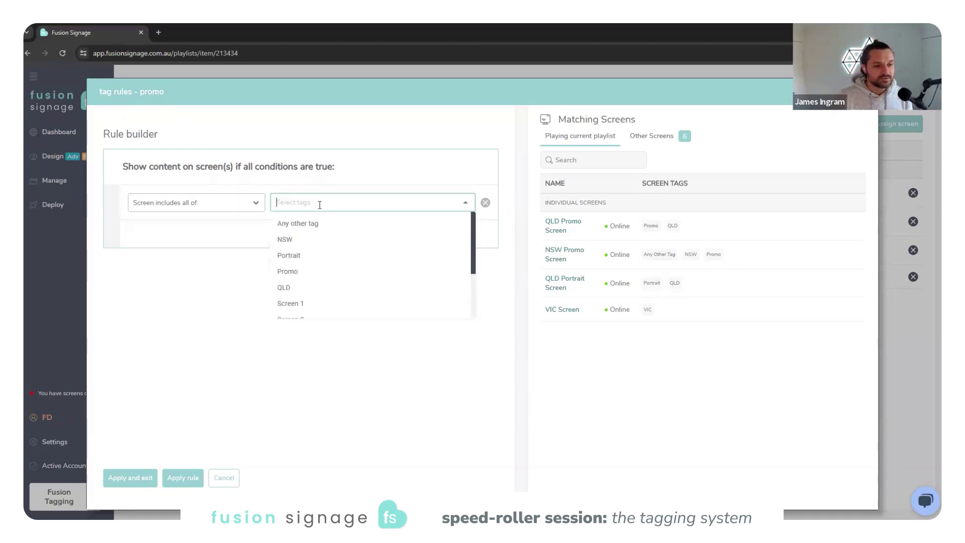
pyautogui.write('prom')
pyautogui.click(348, 231)
pyautogui.click(789, 341)
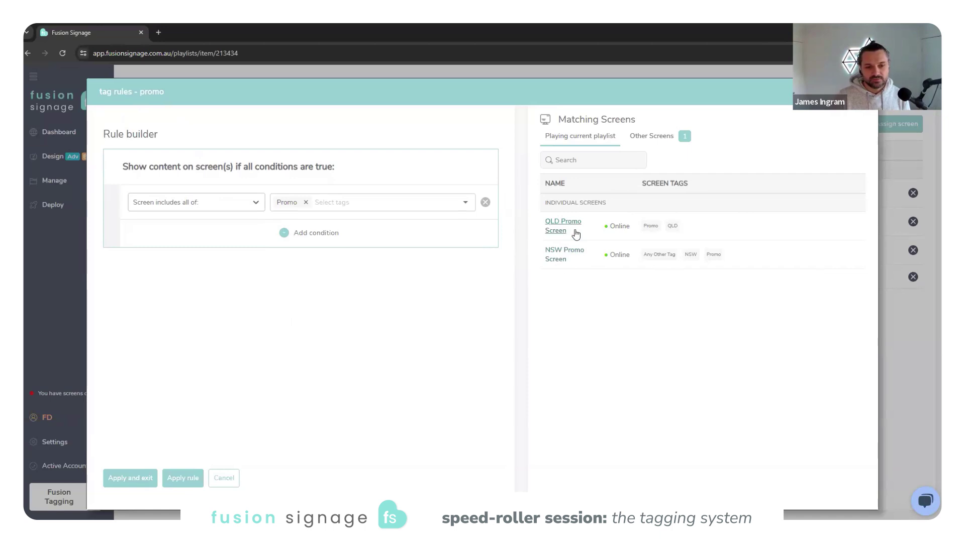
pyautogui.click(305, 202)
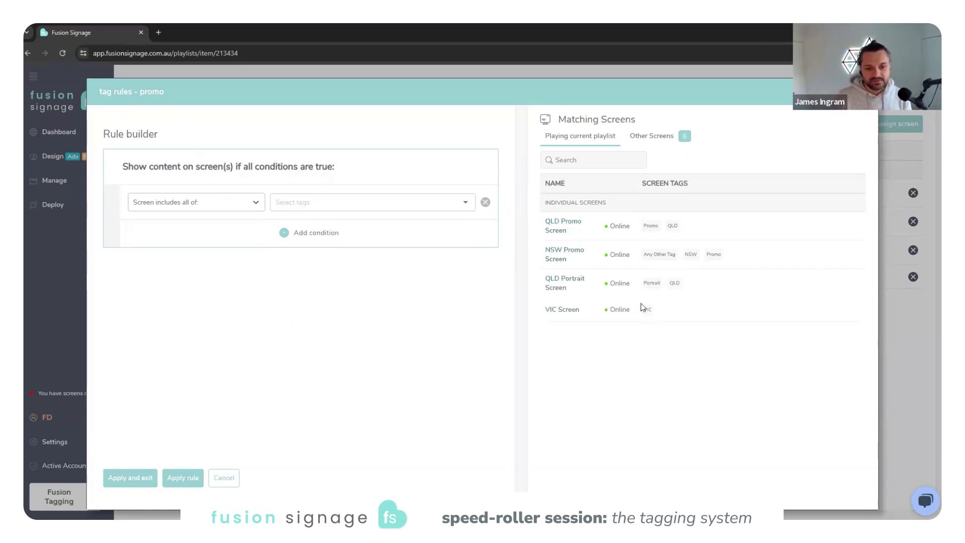
# - Try the QLD tag in the Promo item's "Screen includes all of" condition to check the matching screens, and remove the tag again
pyautogui.click(326, 202)
pyautogui.write('q')
pyautogui.click(312, 224)
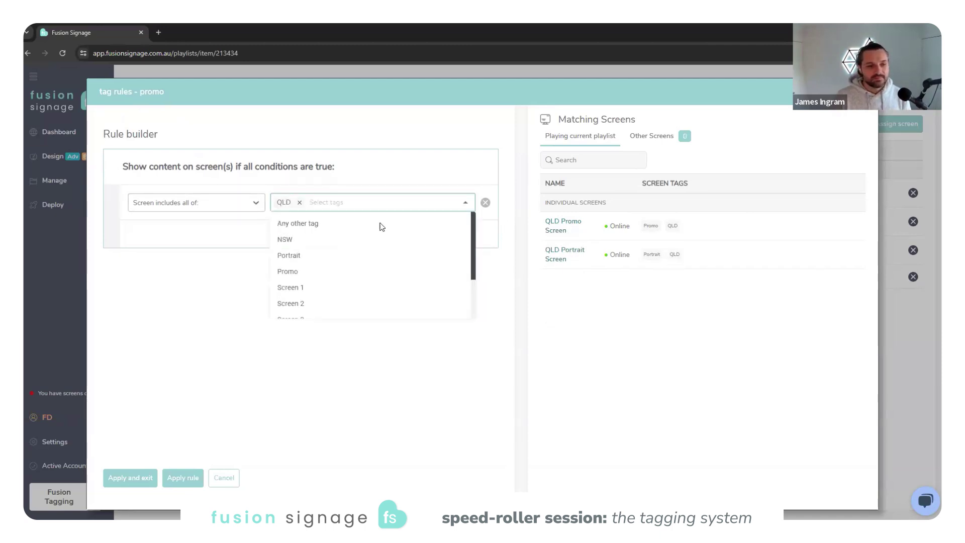
pyautogui.click(414, 176)
pyautogui.click(300, 202)
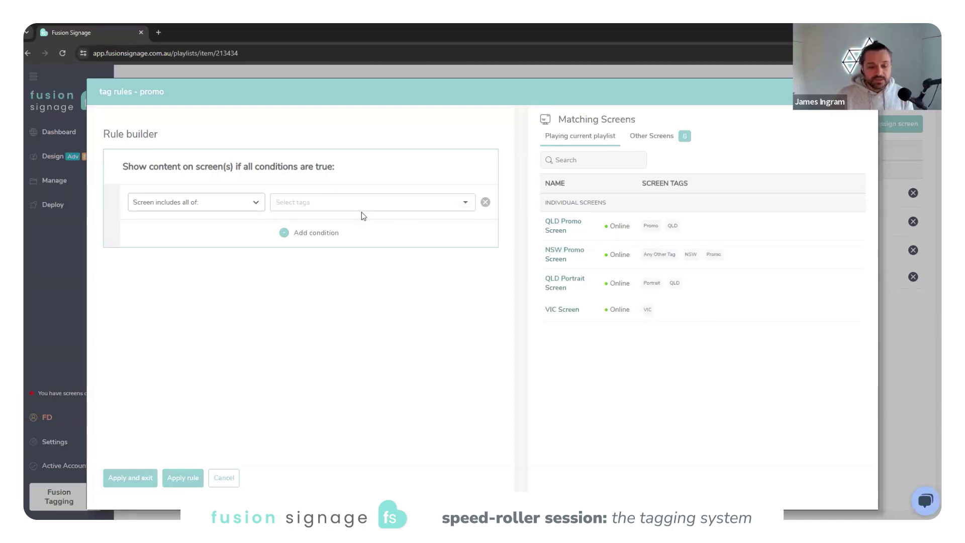
# - Set the Promo item's "Screen includes all of" condition to the Promo tag
pyautogui.click(291, 202)
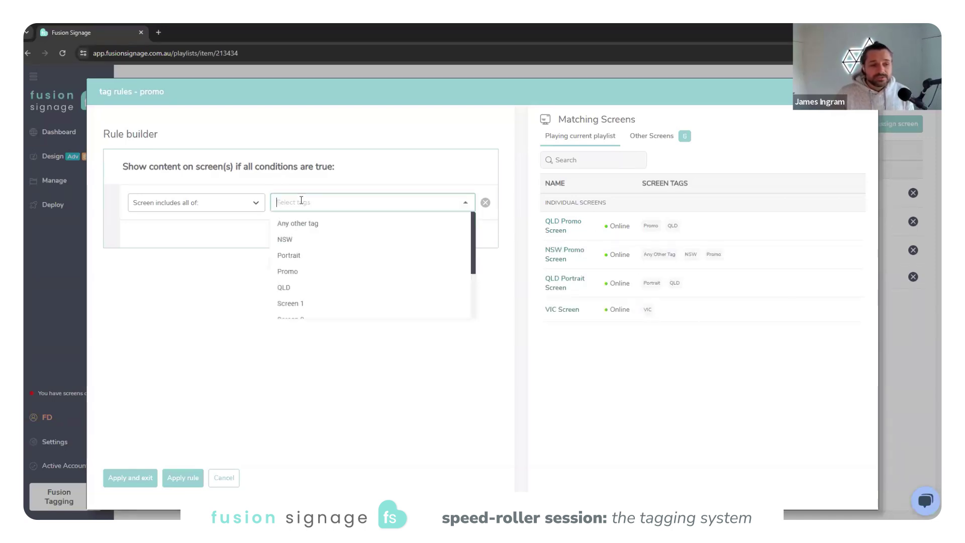
pyautogui.click(287, 271)
pyautogui.click(753, 329)
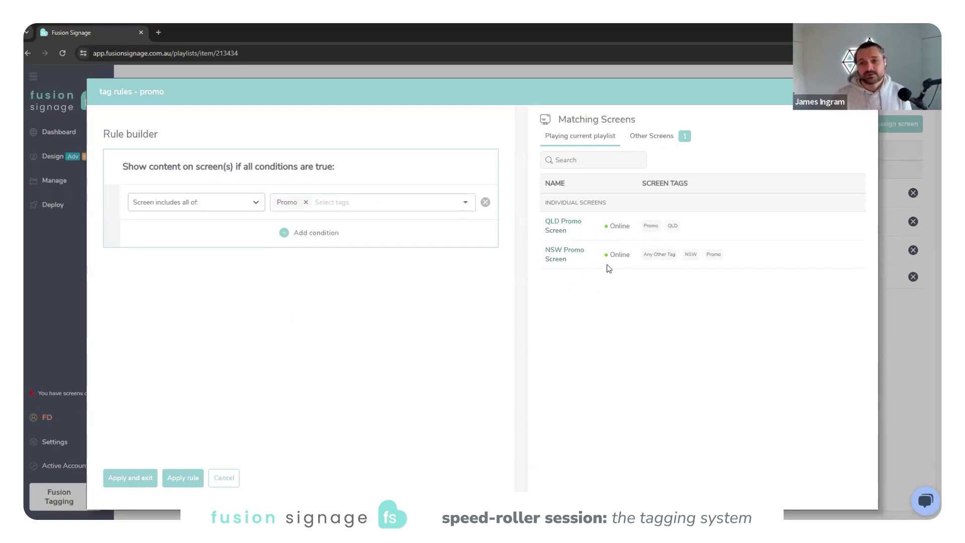
# - Assign VIC Promo Screen from the other matching screens to the current playlist, and apply the Promo item's tag rule
pyautogui.click(667, 143)
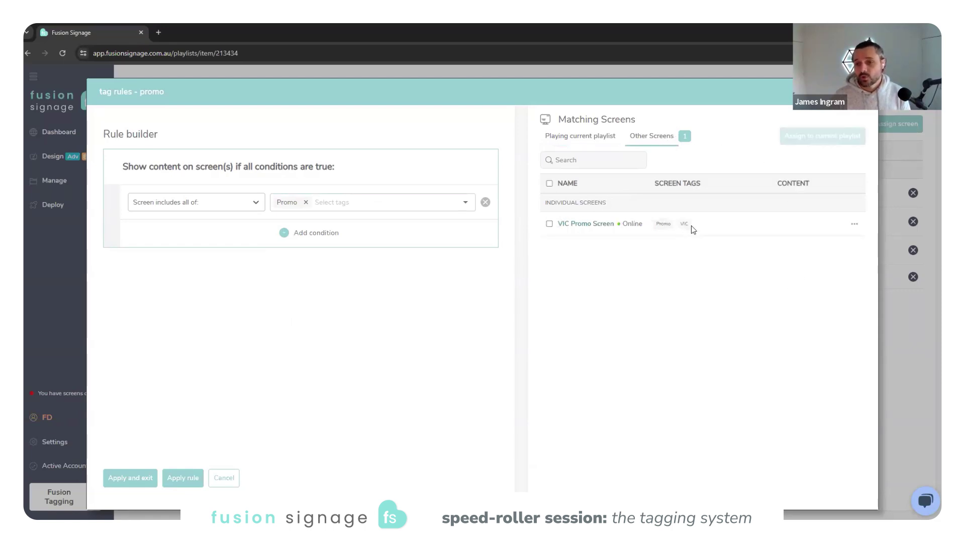
pyautogui.click(549, 224)
pyautogui.click(853, 144)
pyautogui.click(600, 144)
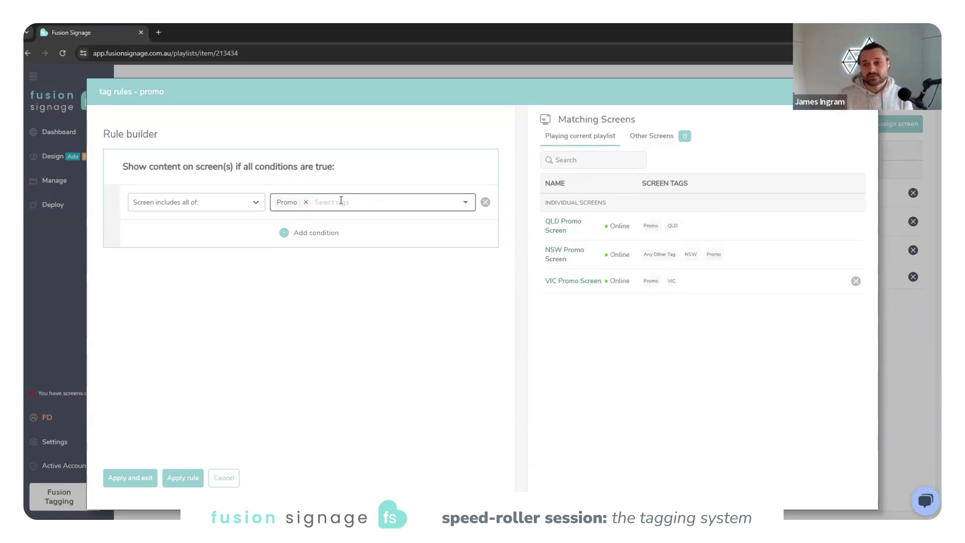
pyautogui.click(133, 478)
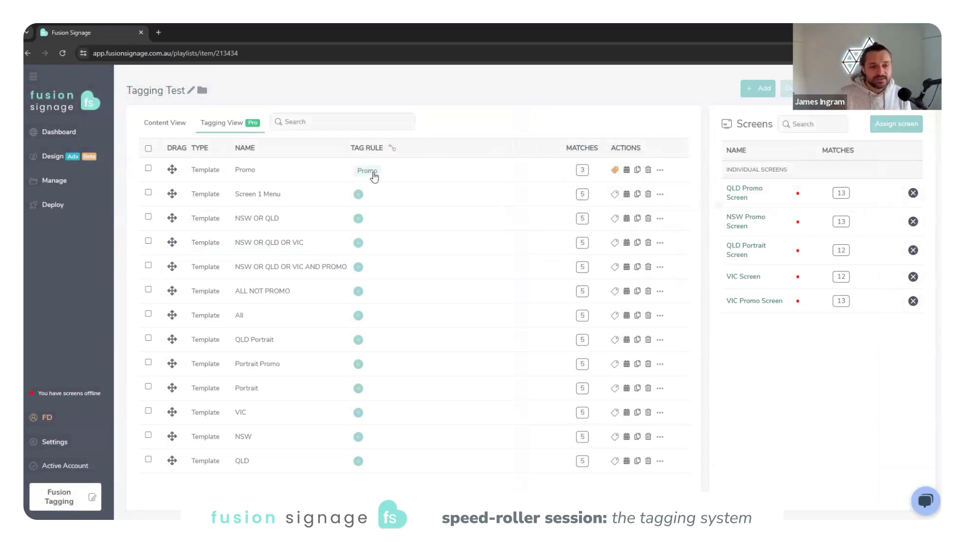
# - Check which screens match the Promo item and which items match QLD Promo Screen, clearing each filter
pyautogui.click(391, 148)
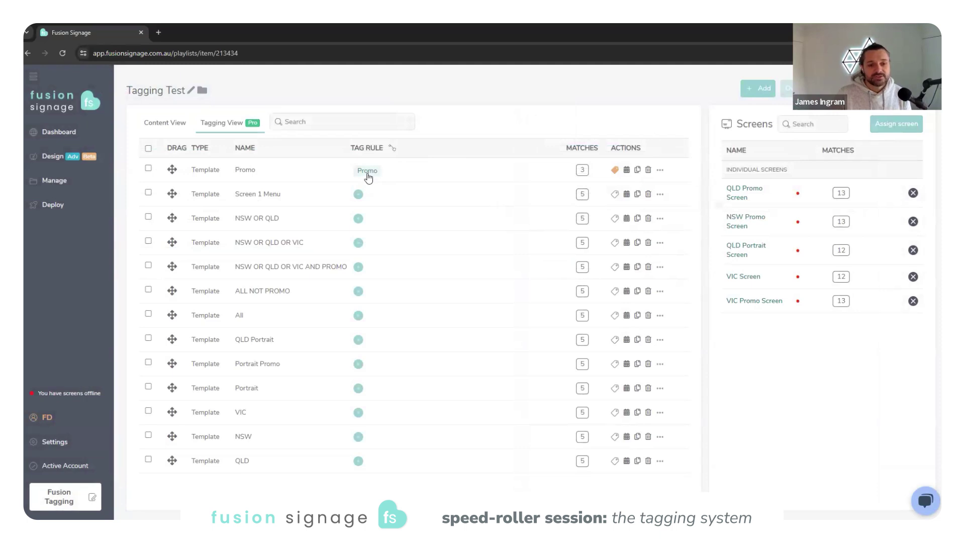
pyautogui.click(583, 171)
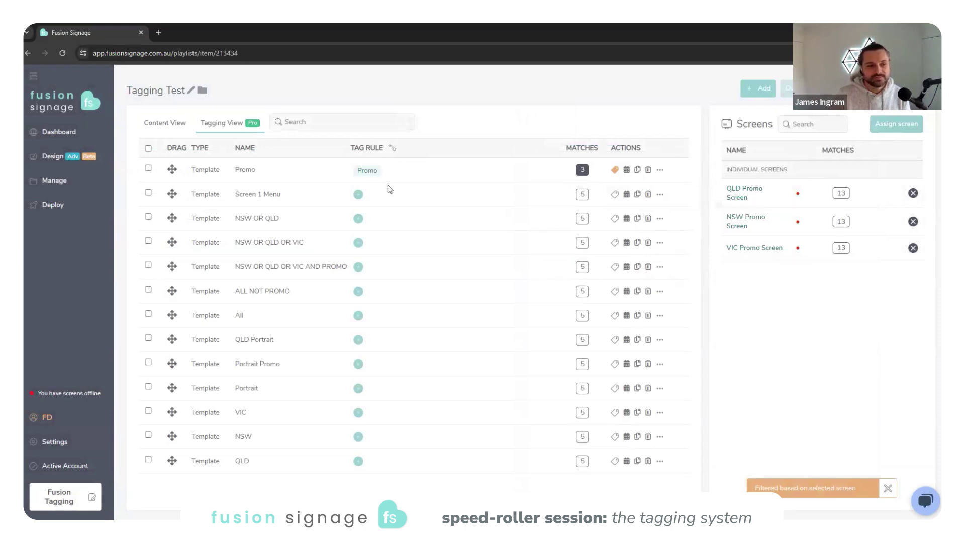
pyautogui.click(887, 488)
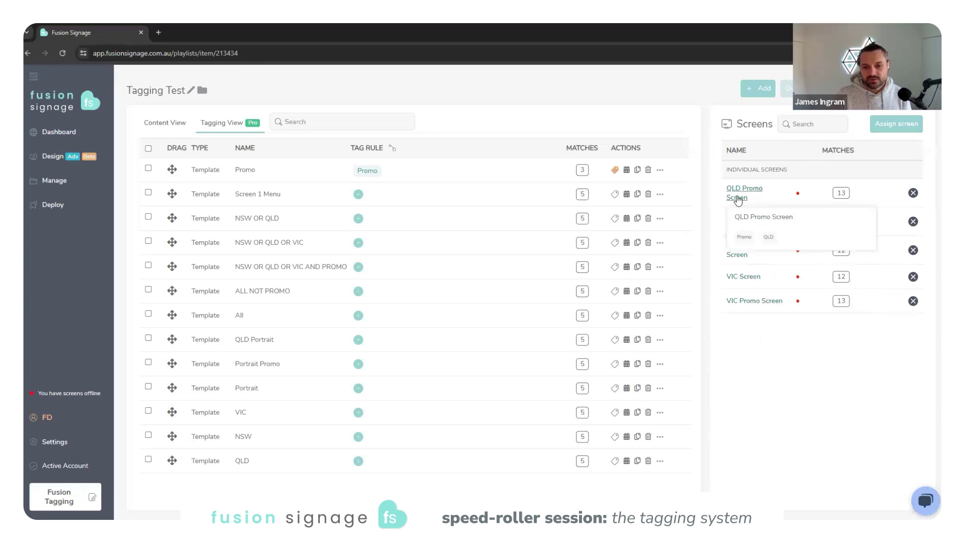
pyautogui.click(841, 194)
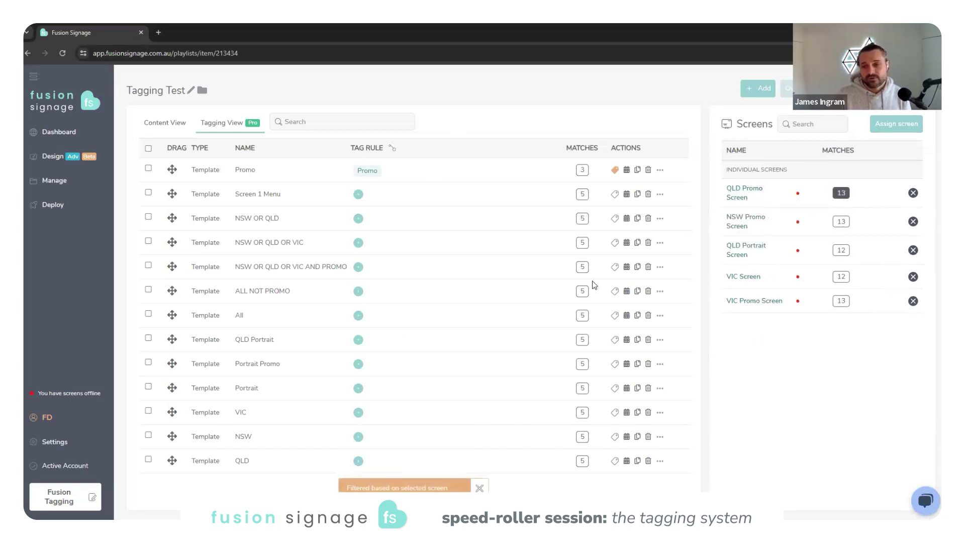
pyautogui.click(840, 193)
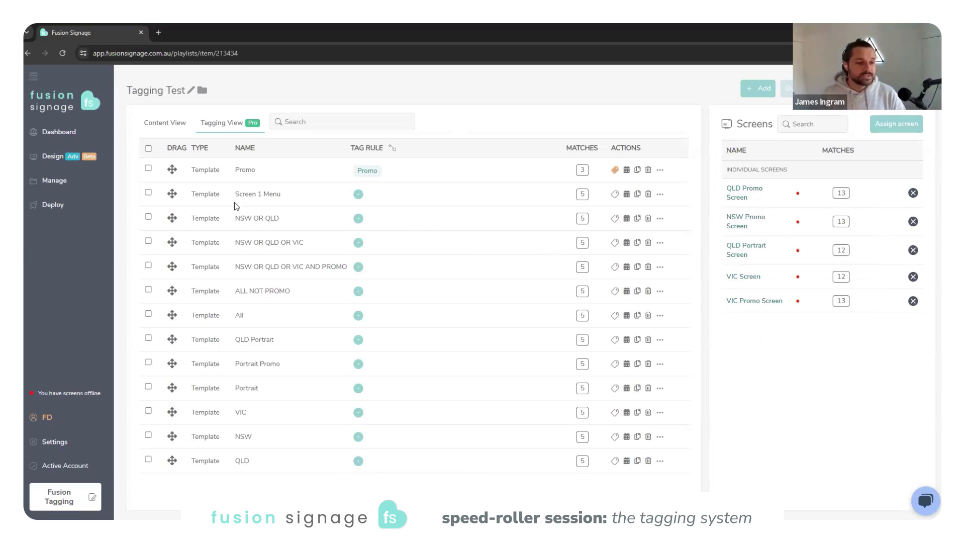
# - Remove the Screen 1 Menu item from the playlist
pyautogui.click(648, 194)
# - Give the NSW OR QLD item a "Screen includes at least one of" rule with the NSW and QLD tags
pyautogui.moveTo(237, 194); pyautogui.dragTo(285, 199)
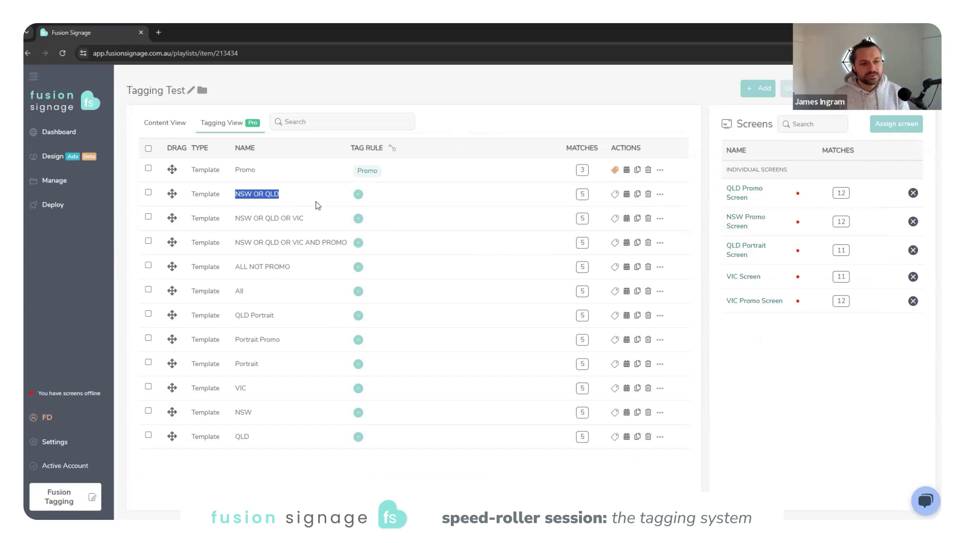
pyautogui.click(358, 196)
pyautogui.click(172, 203)
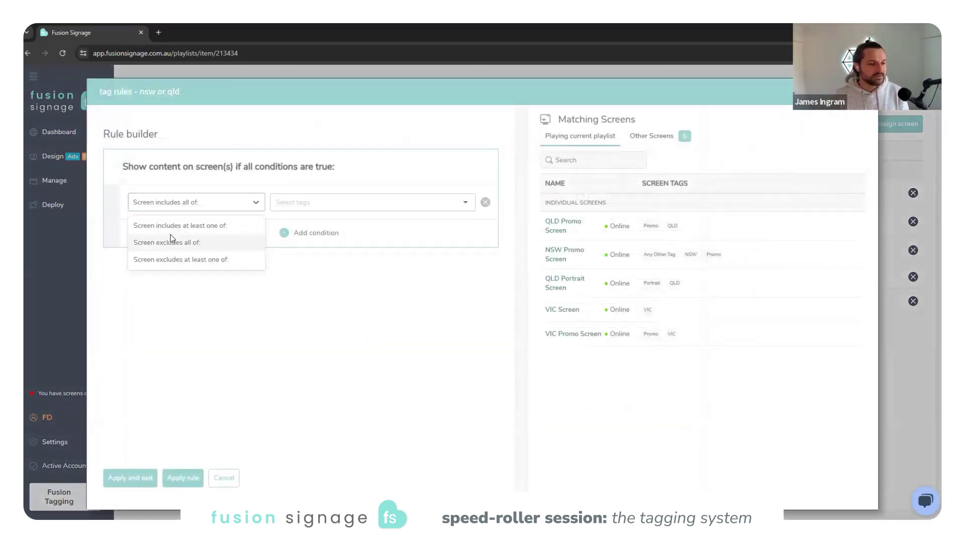
pyautogui.click(152, 227)
pyautogui.click(322, 201)
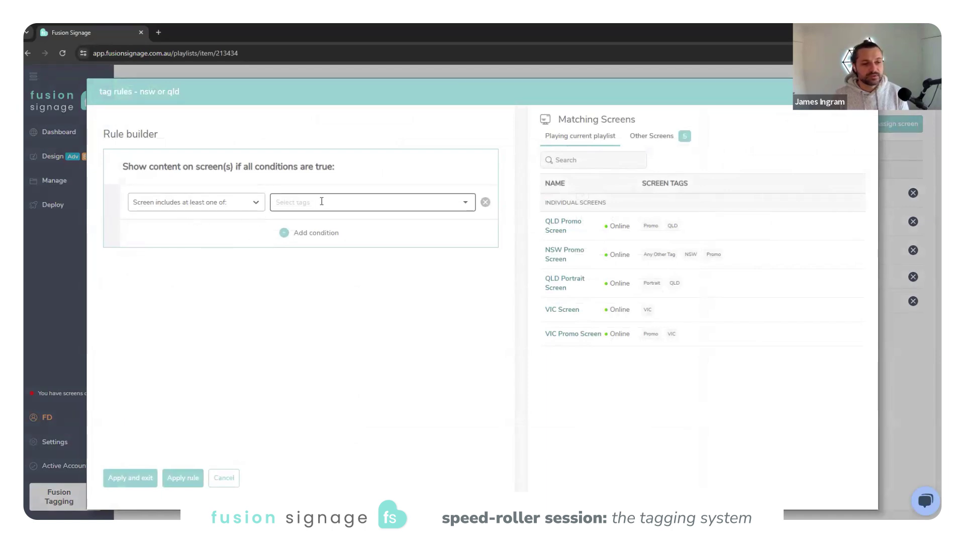
pyautogui.click(306, 241)
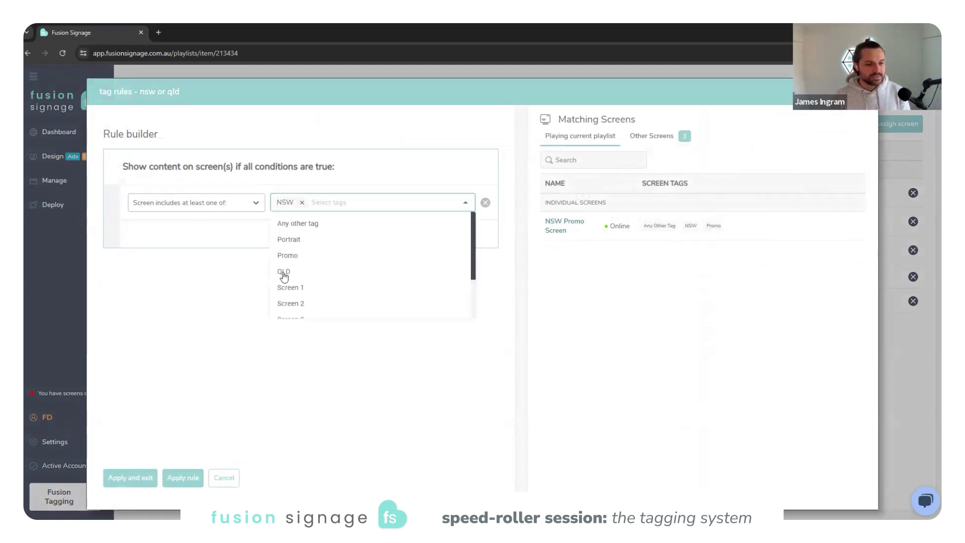
pyautogui.click(285, 272)
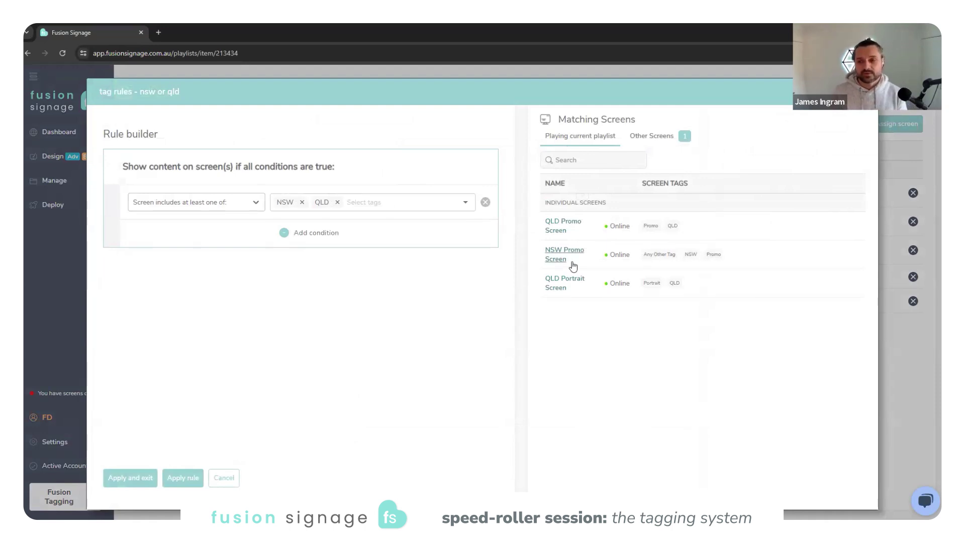
pyautogui.click(131, 478)
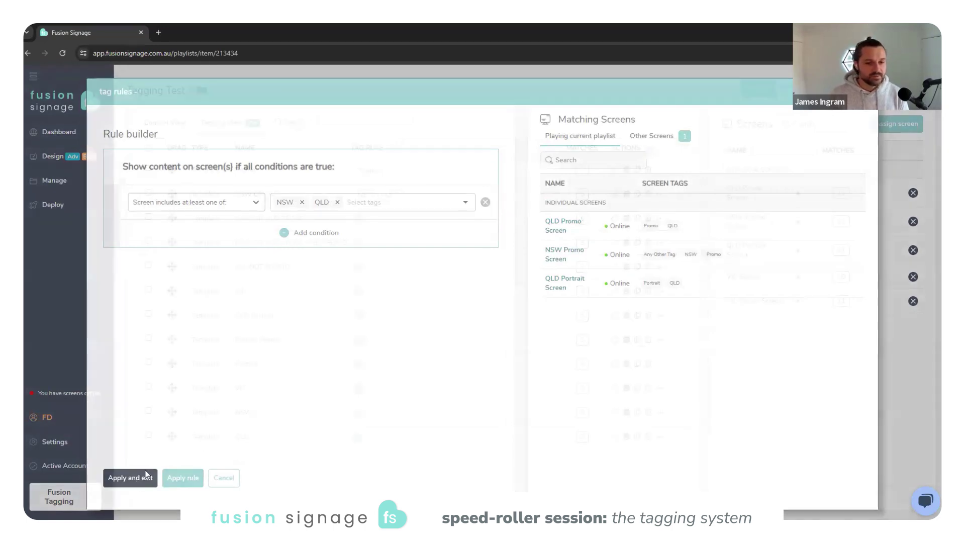
# - Give the NSW OR QLD OR VIC item a "Screen includes at least one of" rule with the NSW, QLD and VIC tags
pyautogui.click(357, 218)
pyautogui.click(254, 201)
pyautogui.click(202, 229)
pyautogui.click(301, 202)
pyautogui.click(288, 240)
pyautogui.click(292, 279)
pyautogui.scroll(-2, 294, 287)
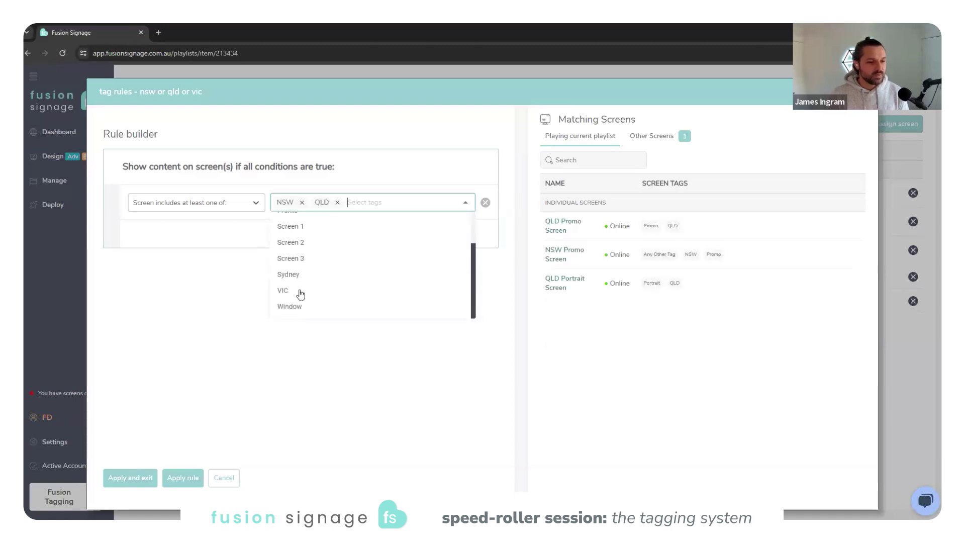
pyautogui.click(295, 294)
pyautogui.click(412, 159)
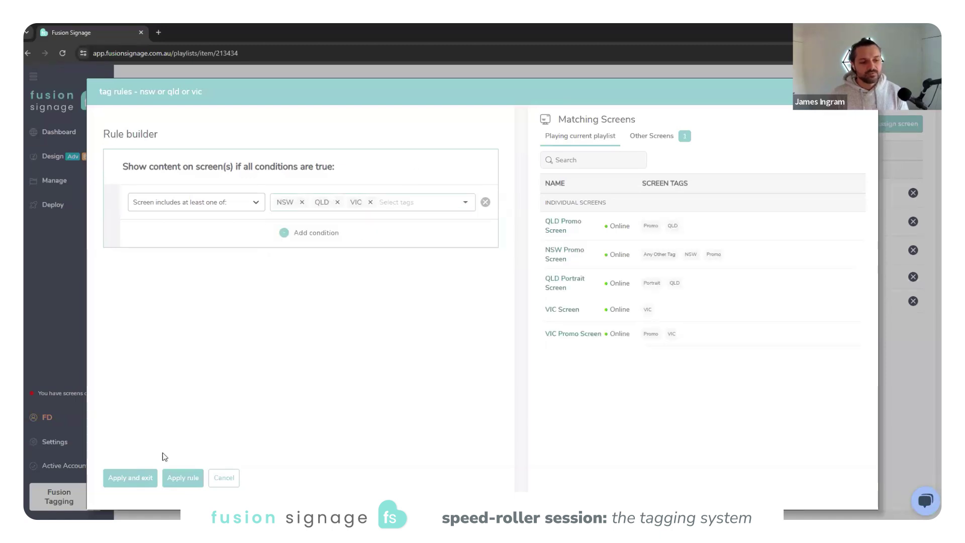
pyautogui.click(143, 477)
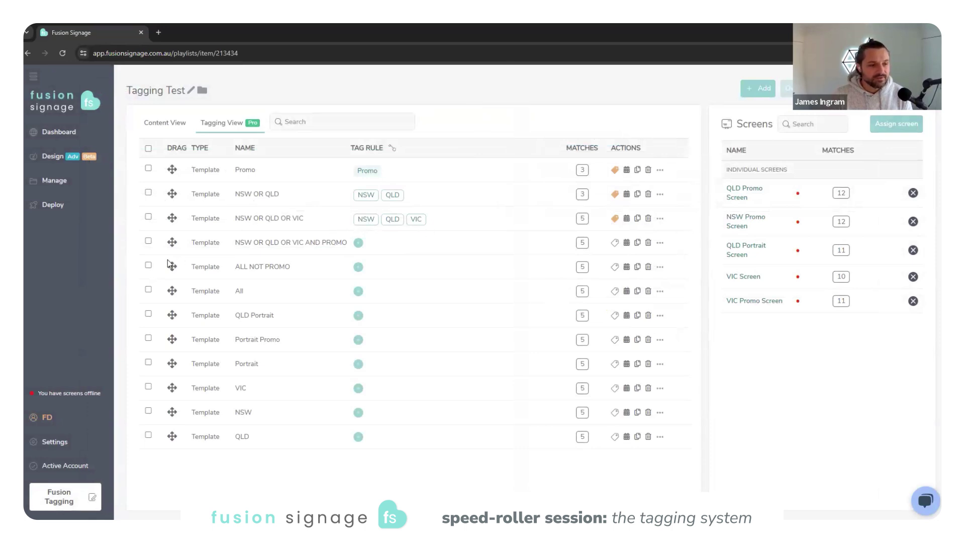
# - Copy the tag rule of the NSW OR QLD OR VIC item onto the NSW OR QLD OR VIC AND PROMO item
pyautogui.click(148, 218)
pyautogui.click(148, 243)
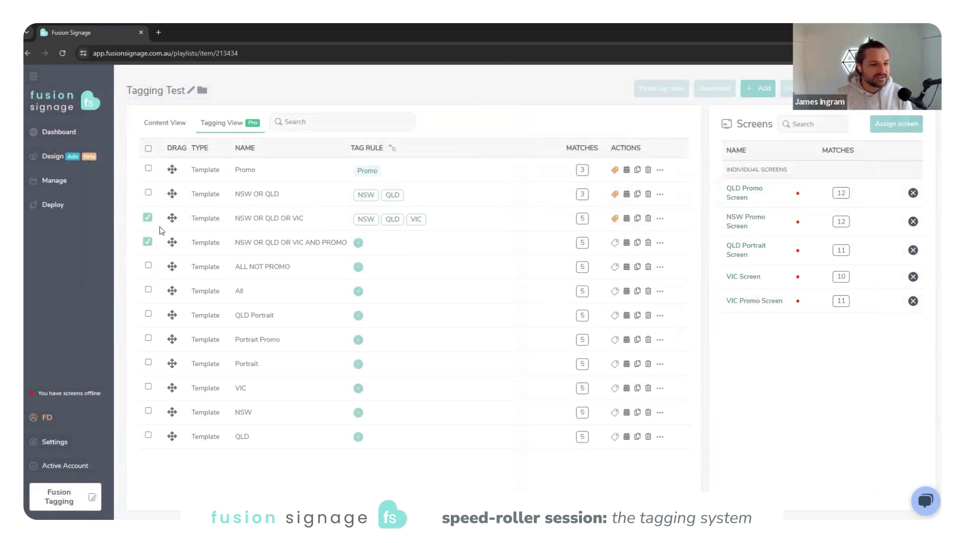
pyautogui.click(148, 242)
pyautogui.click(660, 218)
pyautogui.click(676, 317)
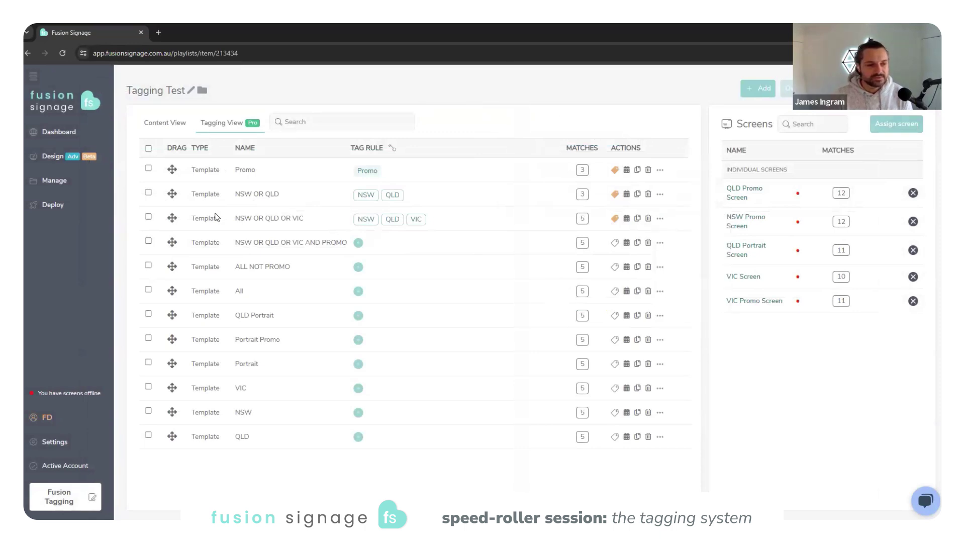
pyautogui.click(660, 242)
pyautogui.click(682, 356)
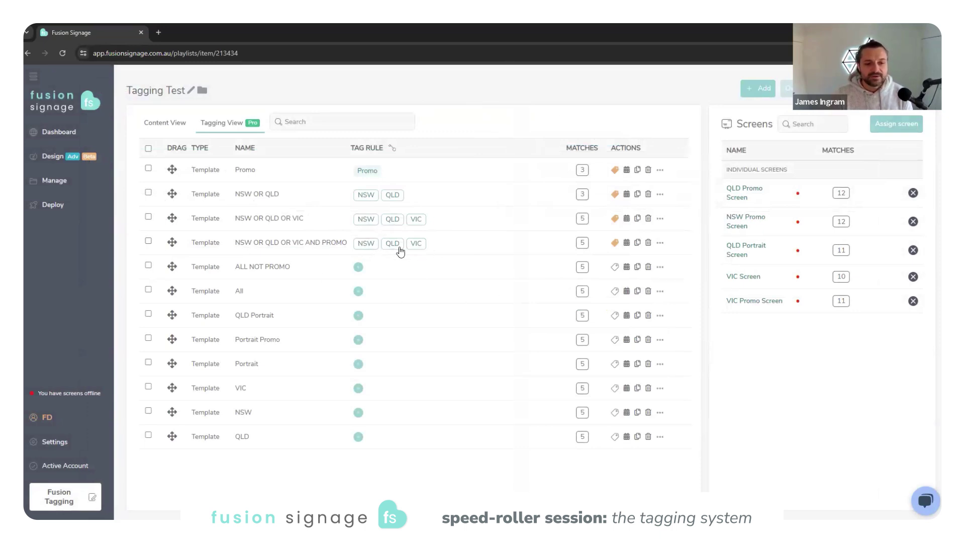
# - Add a second condition, "Screen includes all of" Promo, to the NSW OR QLD OR VIC AND PROMO item's rule and apply it
pyautogui.moveTo(251, 242); pyautogui.dragTo(312, 244)
pyautogui.click(324, 242)
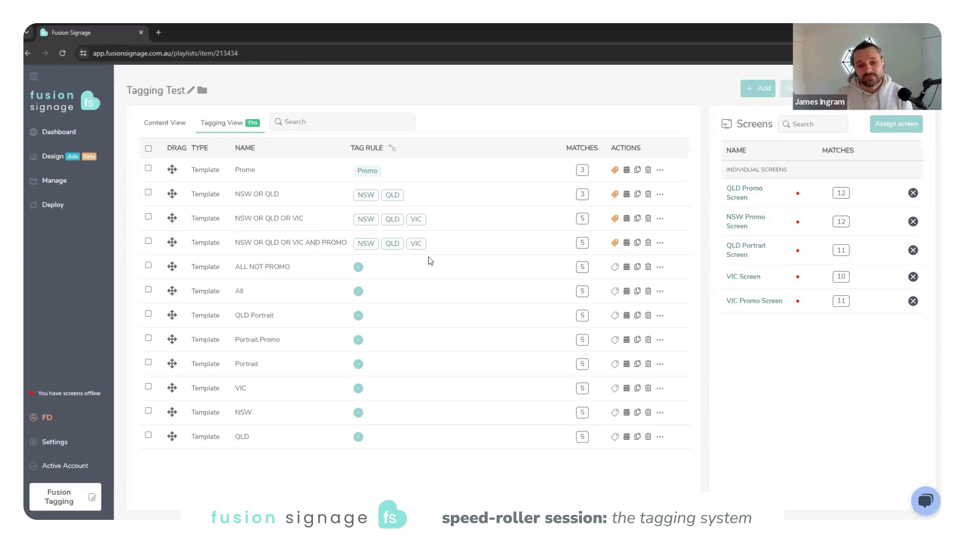
pyautogui.click(414, 249)
pyautogui.click(309, 235)
pyautogui.click(254, 238)
pyautogui.click(168, 261)
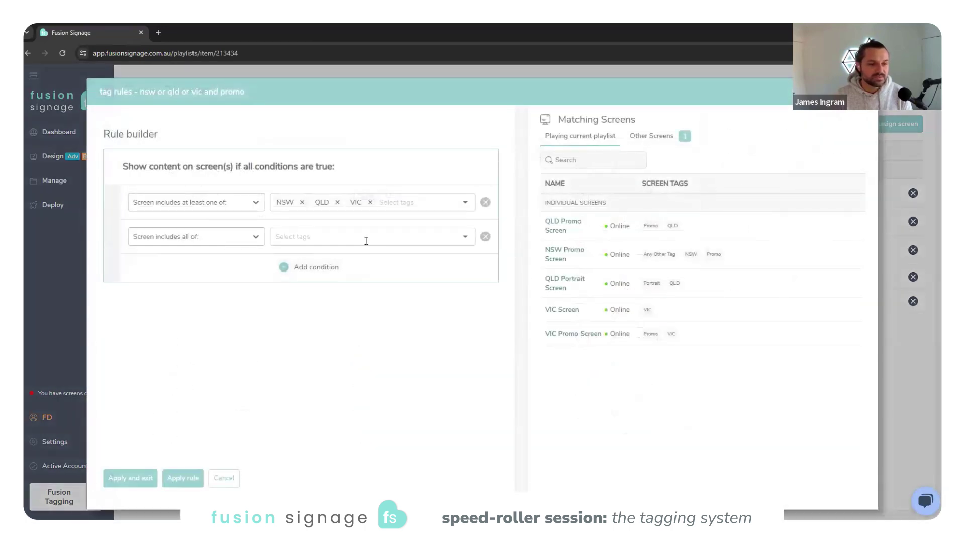
pyautogui.click(366, 237)
pyautogui.click(297, 290)
pyautogui.click(425, 170)
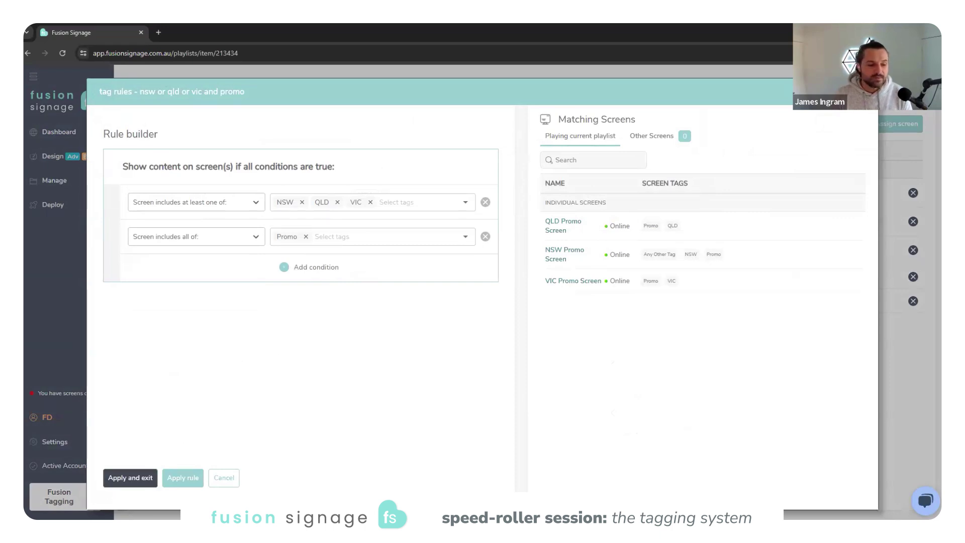
pyautogui.click(124, 481)
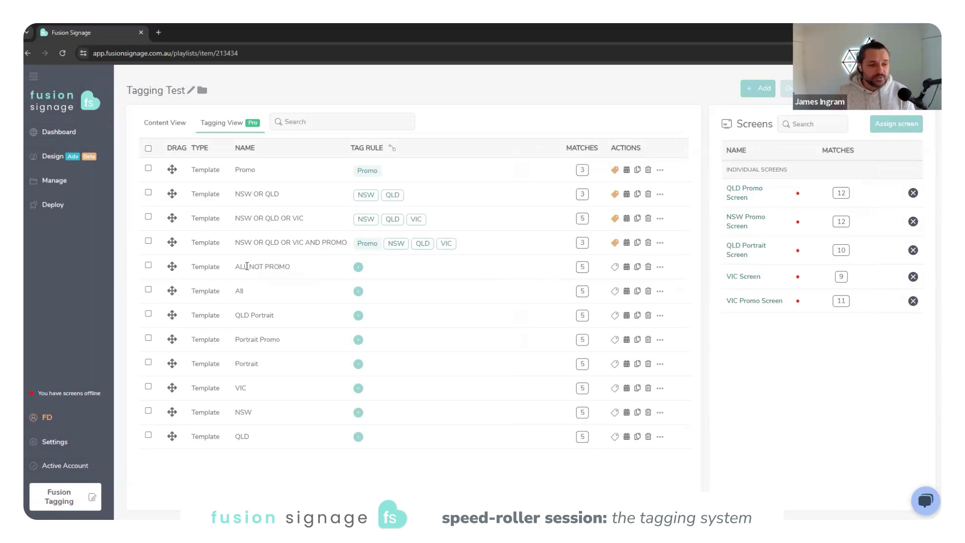
# - Give the ALL NOT PROMO item a "Screen excludes all of" rule with the Promo tag
pyautogui.moveTo(238, 266); pyautogui.dragTo(282, 266)
pyautogui.click(323, 271)
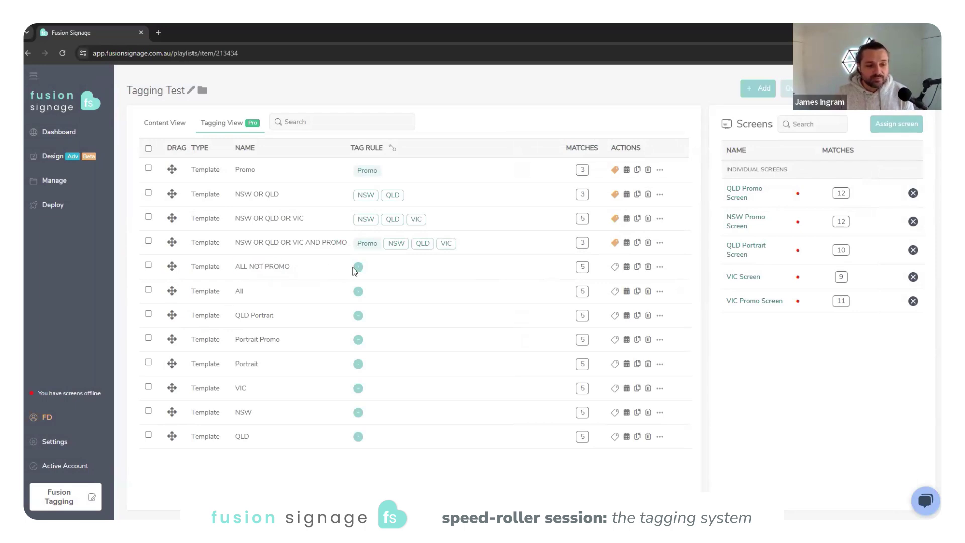
pyautogui.click(370, 270)
pyautogui.click(184, 206)
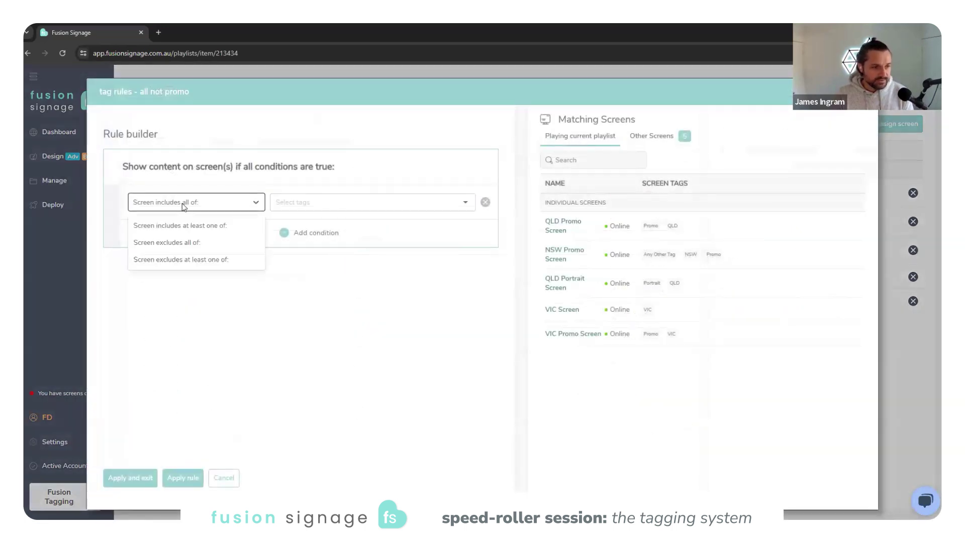
pyautogui.click(163, 248)
pyautogui.click(308, 201)
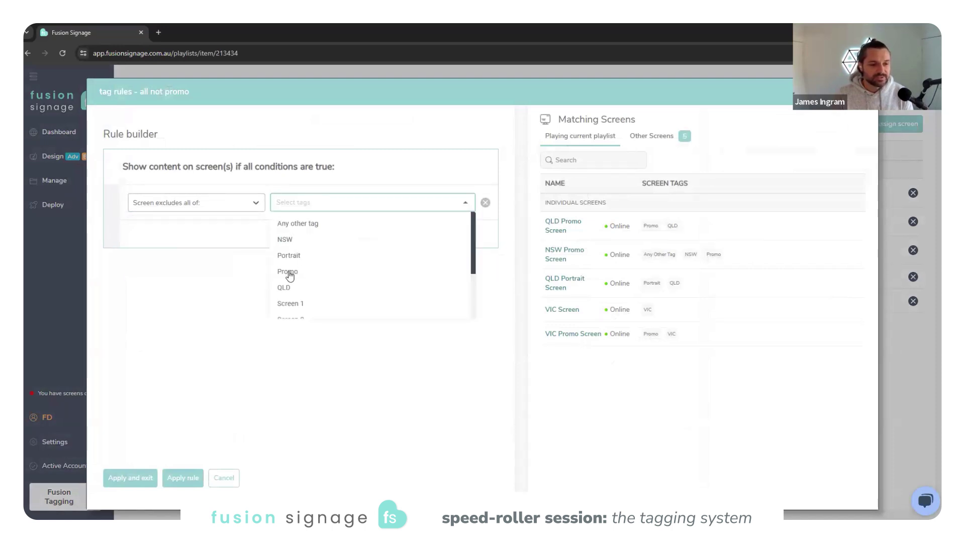
pyautogui.click(288, 272)
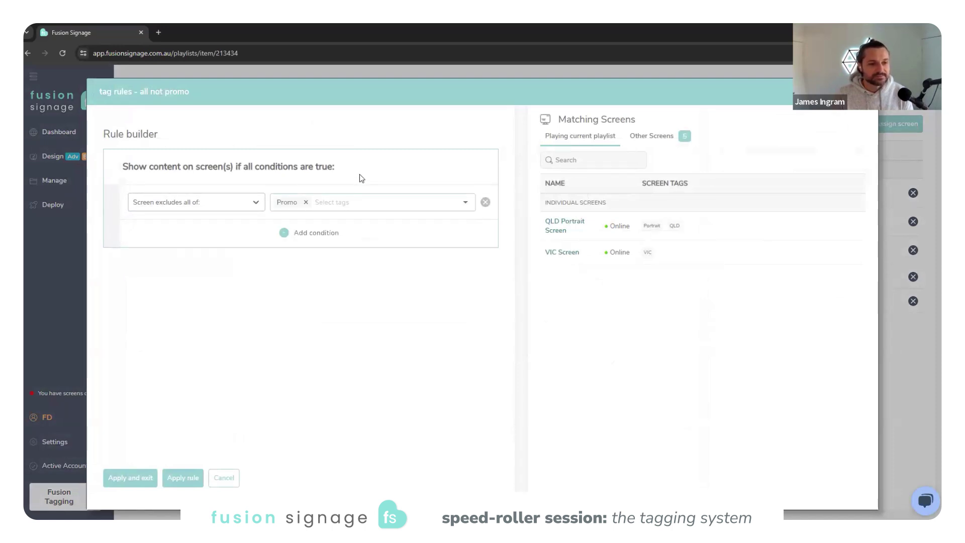
pyautogui.click(117, 485)
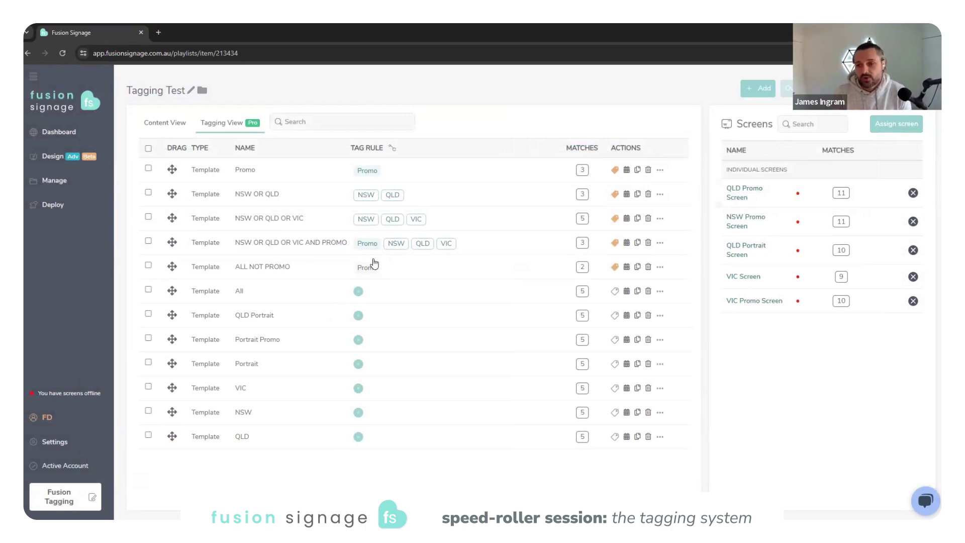
# - Switch the playlist to its content view to look over the items
pyautogui.click(278, 296)
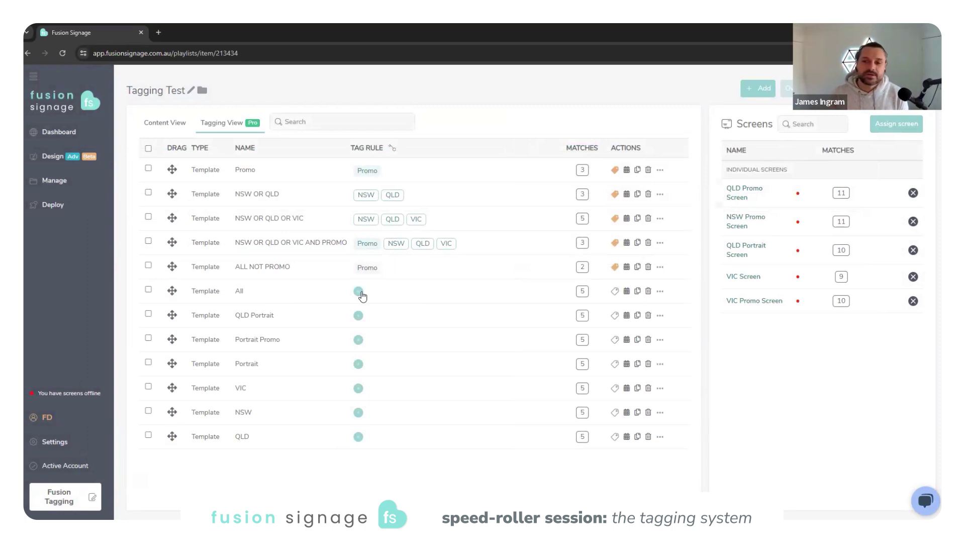
pyautogui.click(173, 125)
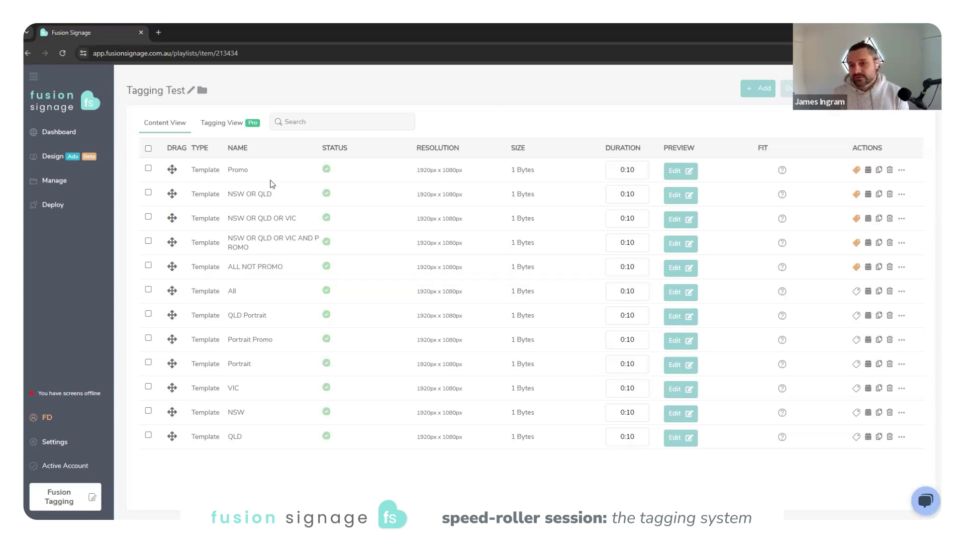
# - Return to the playlist's tagging view and give the VIC item a "Screen includes all of" rule with the VIC tag
pyautogui.click(221, 123)
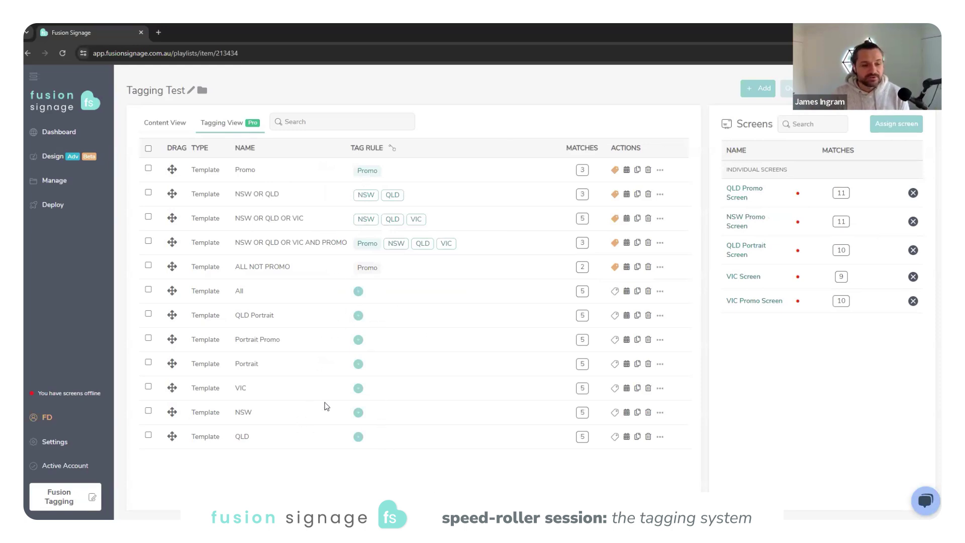
pyautogui.click(358, 389)
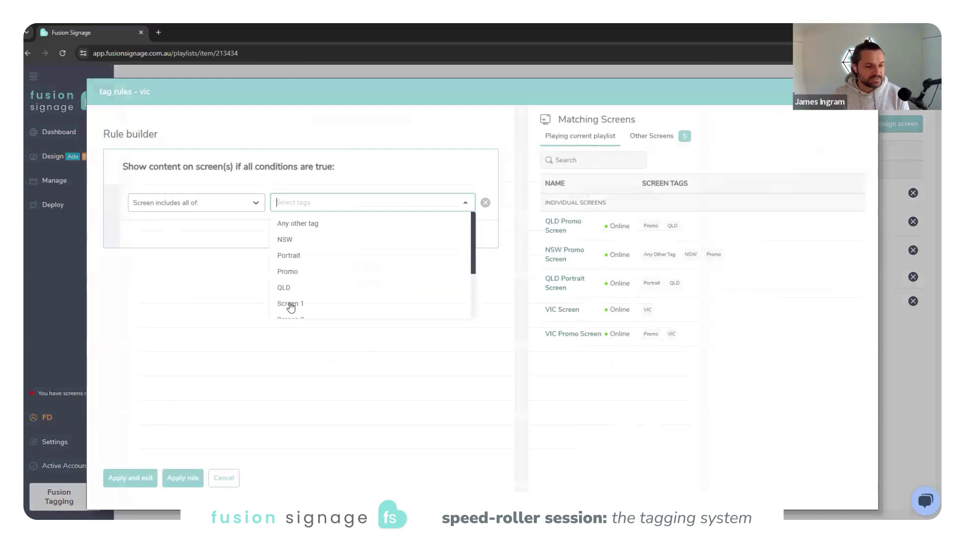
pyautogui.scroll(-2, 296, 296)
pyautogui.click(298, 291)
pyautogui.click(135, 480)
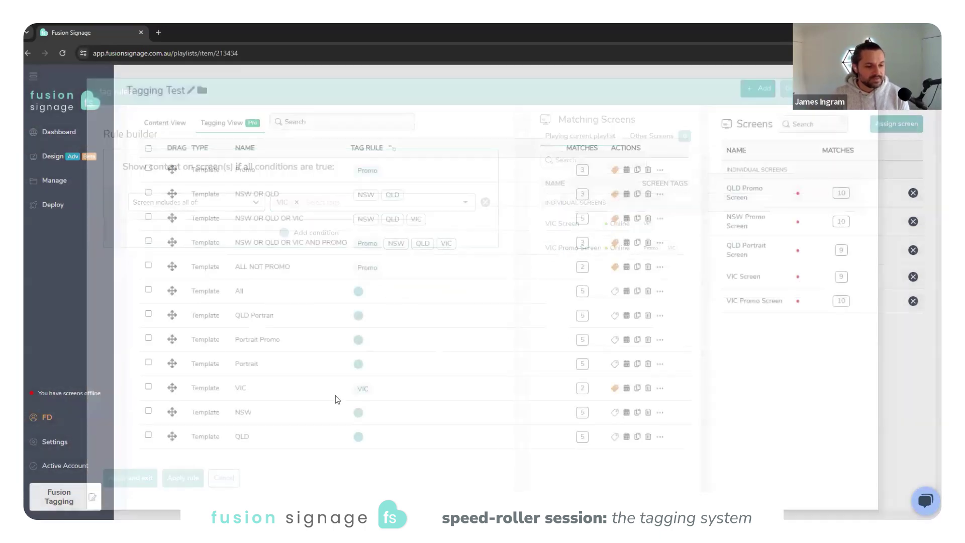
# - Give the Portrait item a "Screen includes all of" rule with the Portrait tag and apply it
pyautogui.click(358, 364)
pyautogui.click(309, 202)
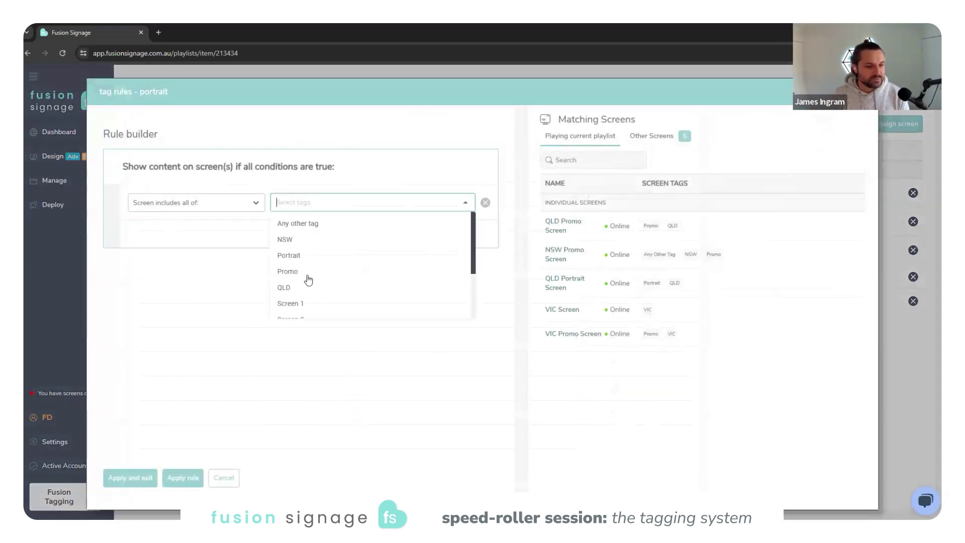
pyautogui.click(299, 260)
pyautogui.click(205, 306)
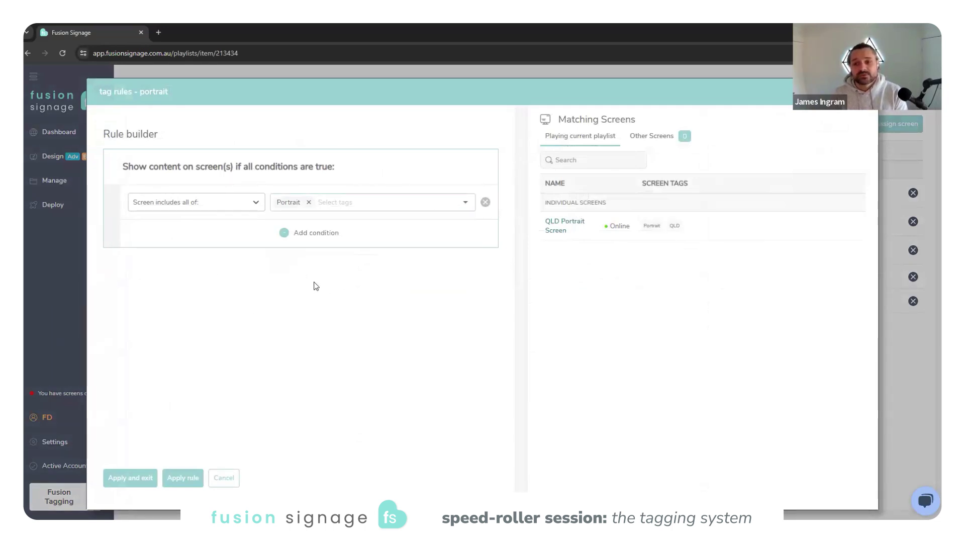
pyautogui.click(330, 202)
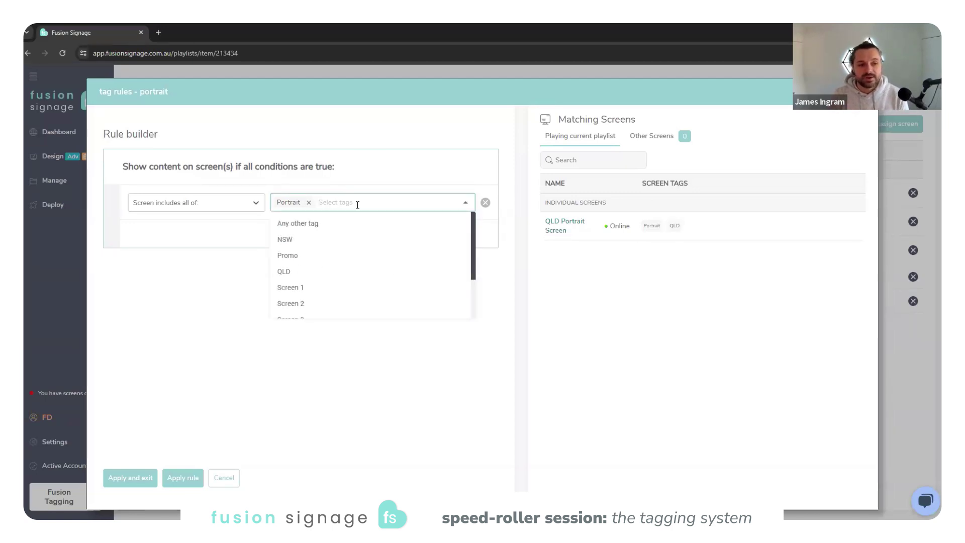
pyautogui.click(376, 175)
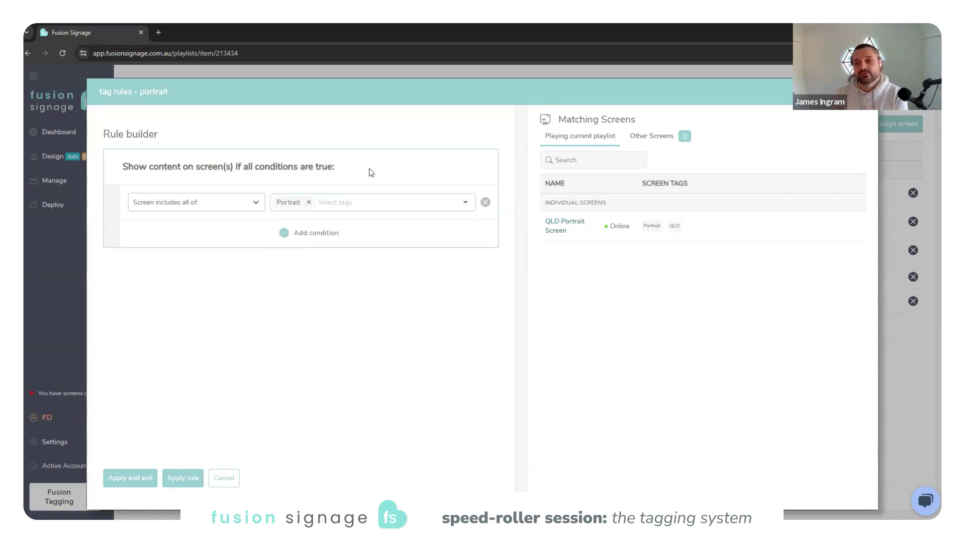
pyautogui.click(141, 477)
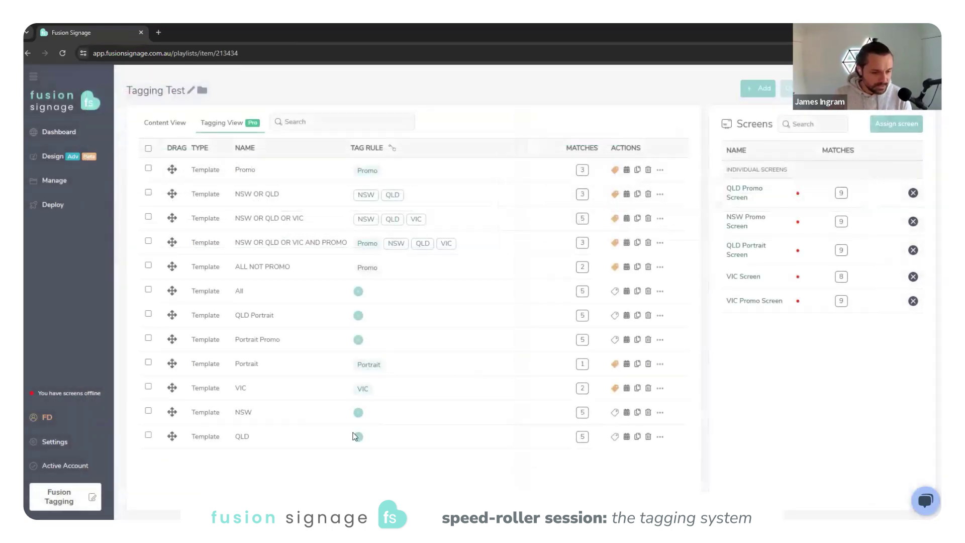
# - Give the NSW item a "Screen includes all of" rule with the NSW tag and apply it
pyautogui.click(359, 414)
pyautogui.click(329, 205)
pyautogui.click(296, 241)
pyautogui.click(130, 477)
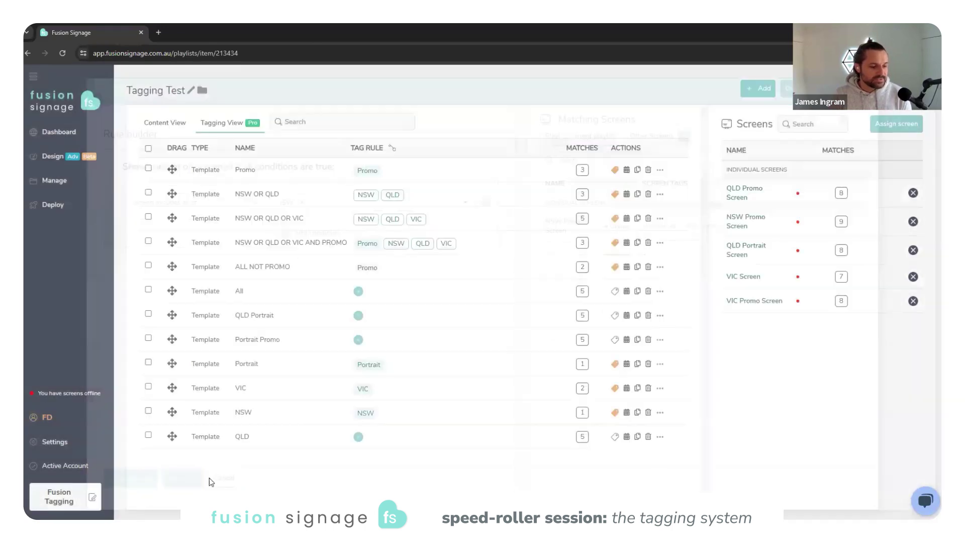
# - Give the QLD item a "Screen includes all of" rule with the QLD tag and apply it
pyautogui.click(358, 437)
pyautogui.click(403, 201)
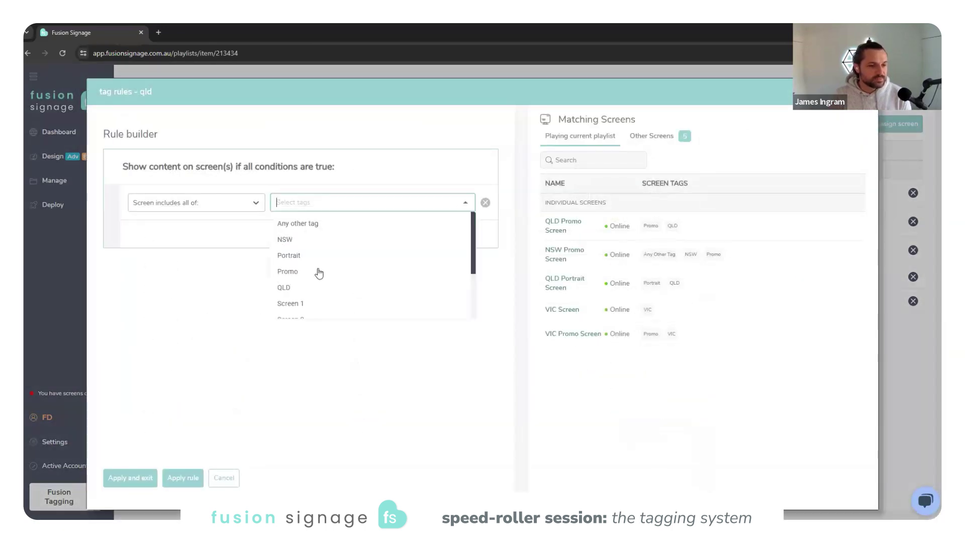
pyautogui.click(296, 288)
pyautogui.click(145, 483)
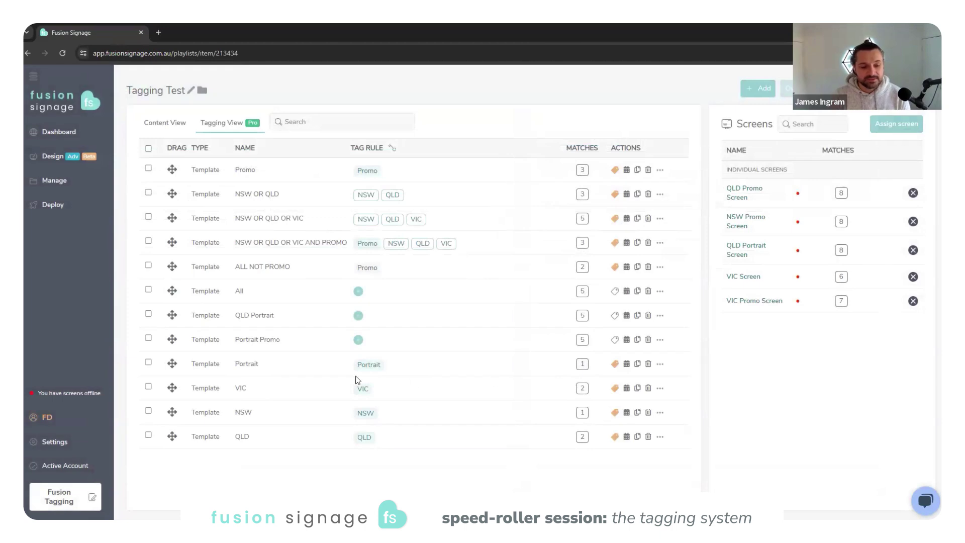
# - Check which screens match the Portrait item and which playlist items match the VIC Screen, clearing each filter
pyautogui.click(581, 366)
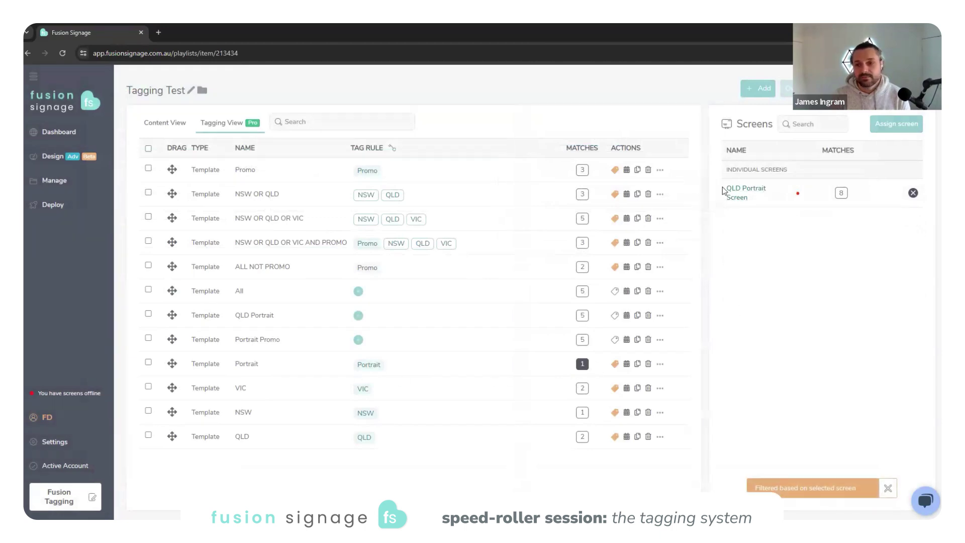
pyautogui.click(582, 363)
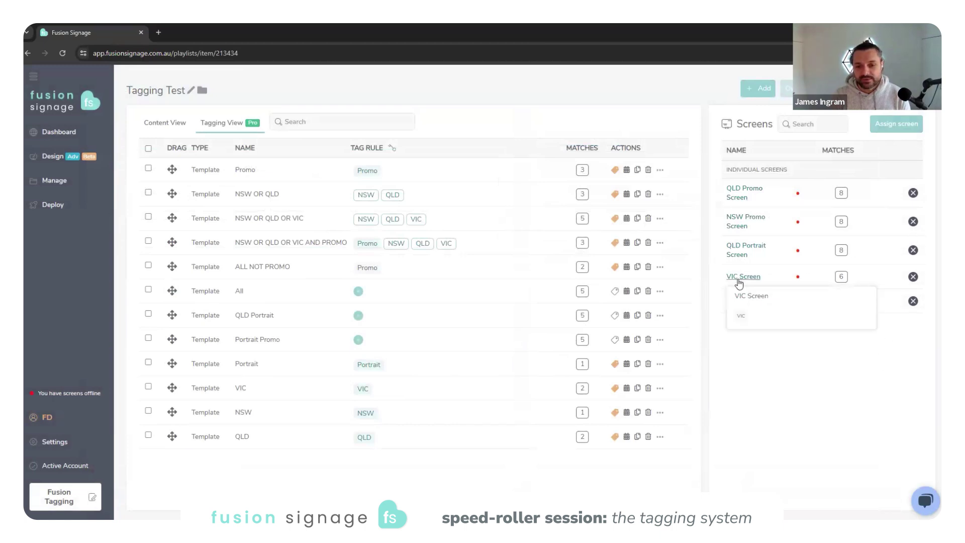
pyautogui.click(840, 276)
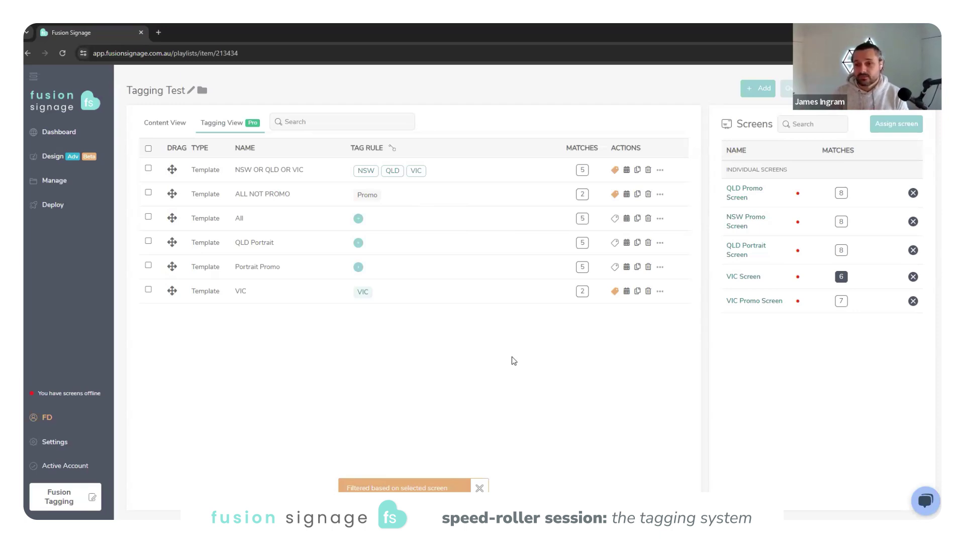
pyautogui.click(841, 278)
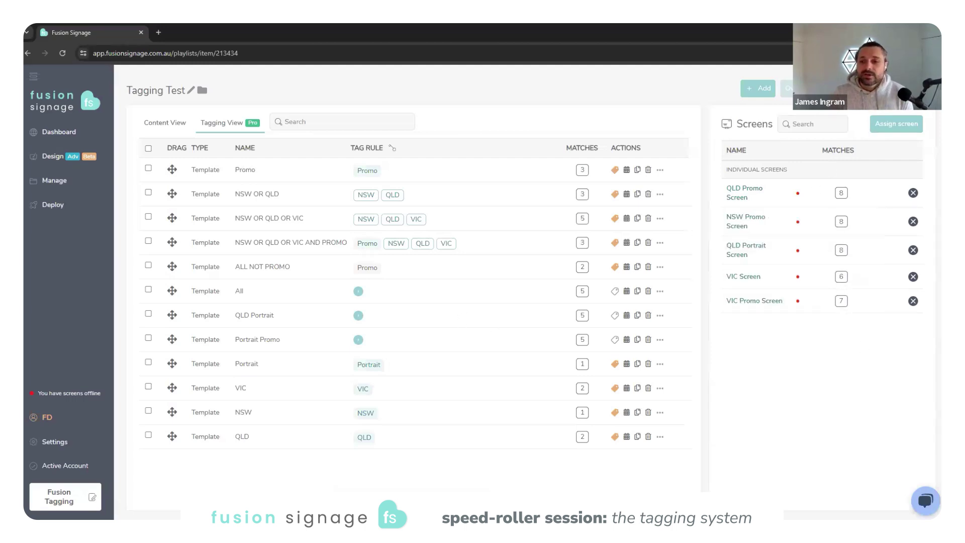
# - Preview the playlist as it plays on the QLD Promo Screen, step through its items and close the preview
pyautogui.click(861, 88)
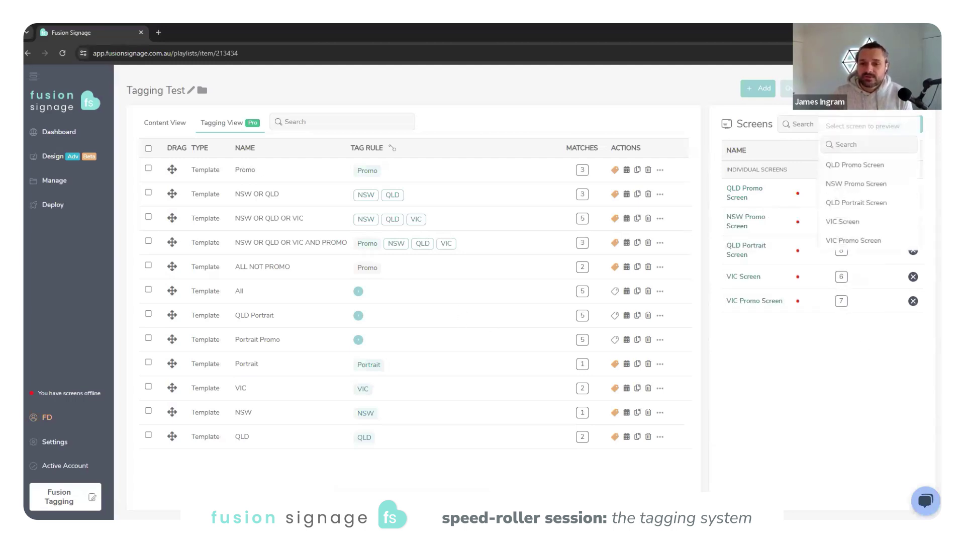
pyautogui.click(854, 166)
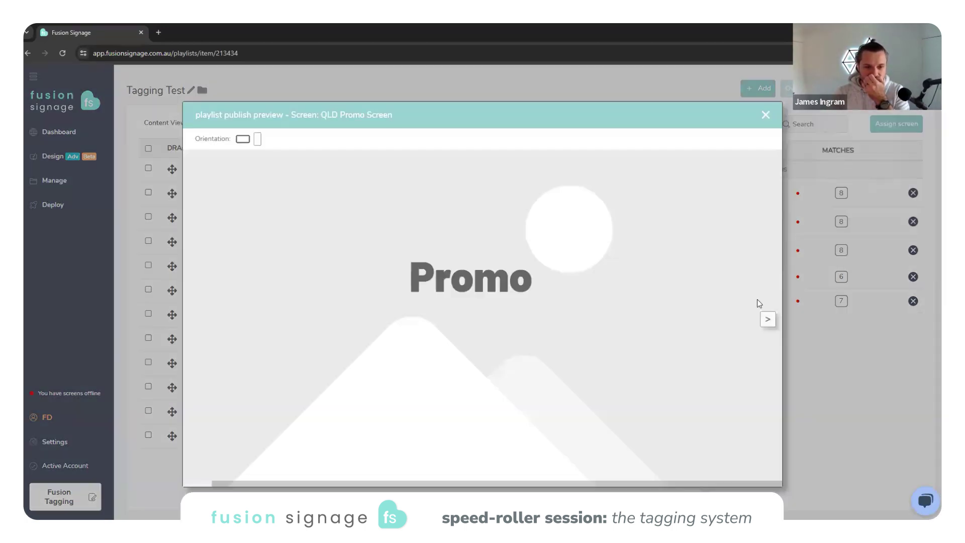
pyautogui.click(767, 319)
pyautogui.click(767, 318)
pyautogui.click(766, 115)
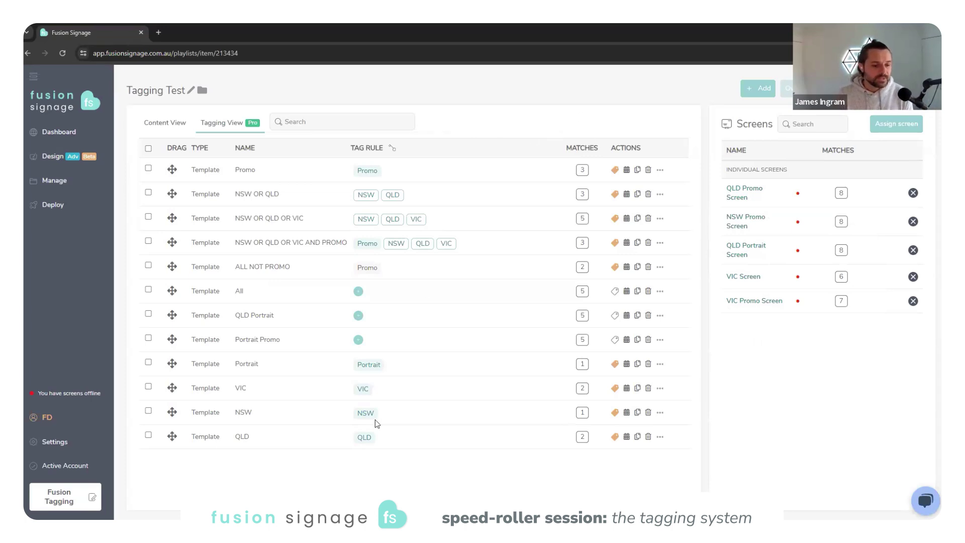
# - Add the Promo playlist as an item of Tagging Test and open that nested playlist in a separate browser tab
pyautogui.click(760, 89)
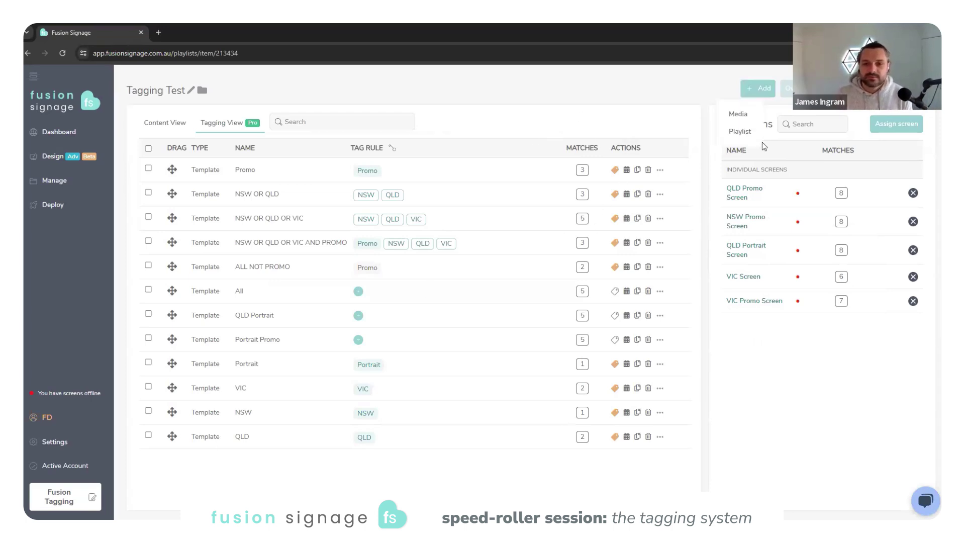
pyautogui.click(738, 132)
pyautogui.click(607, 336)
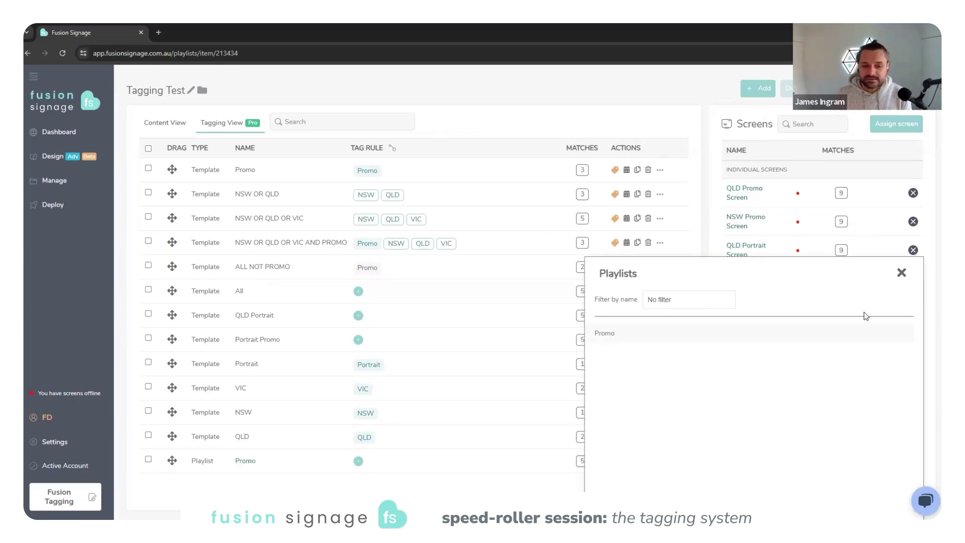
pyautogui.click(901, 272)
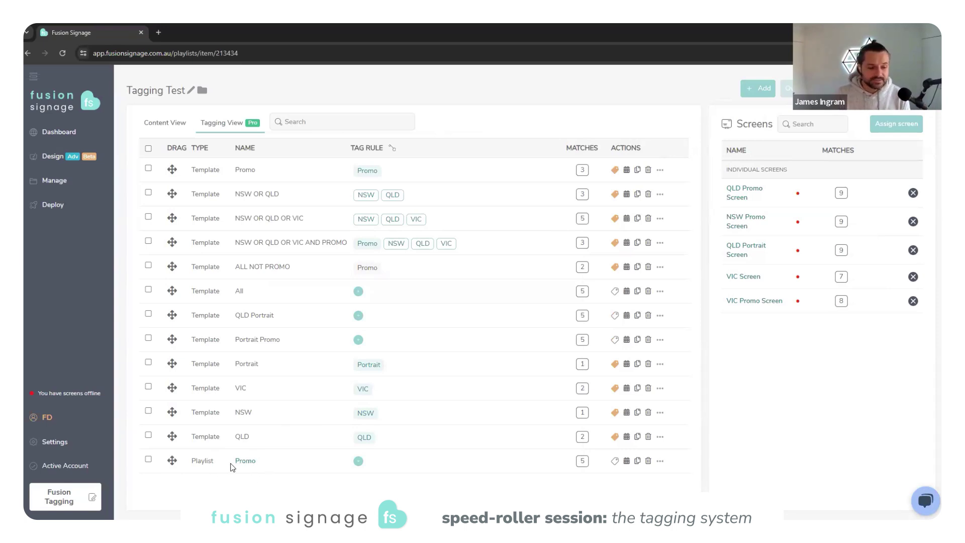
pyautogui.middleClick(245, 460)
pyautogui.click(206, 36)
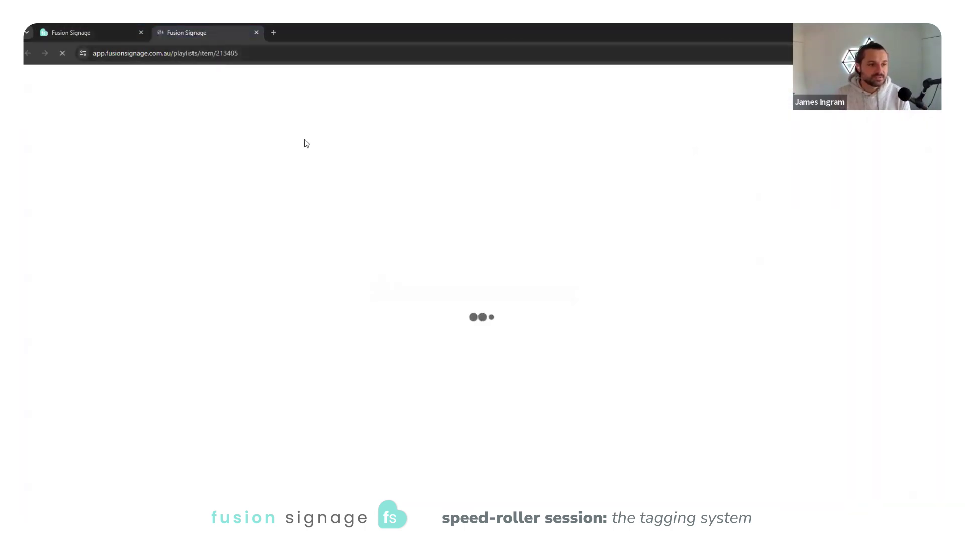
pyautogui.click(107, 33)
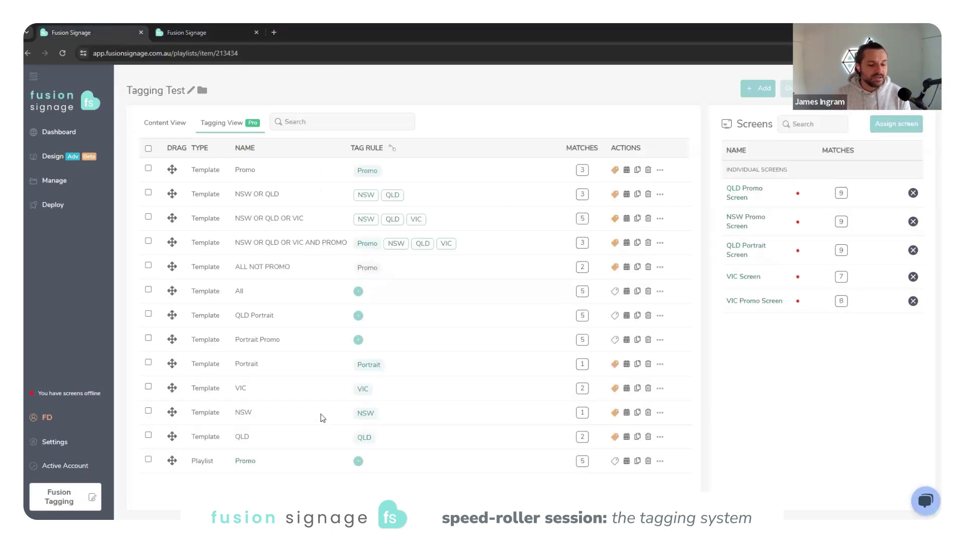
# - Give the nested Promo playlist item a "Screen includes all of" rule with the Promo tag and apply it
pyautogui.click(357, 461)
pyautogui.click(301, 202)
pyautogui.click(297, 272)
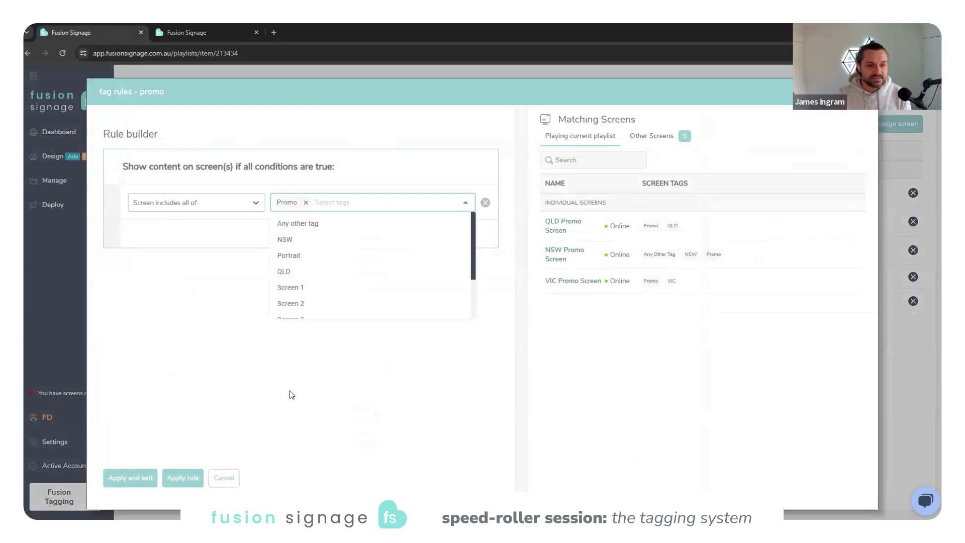
pyautogui.click(138, 477)
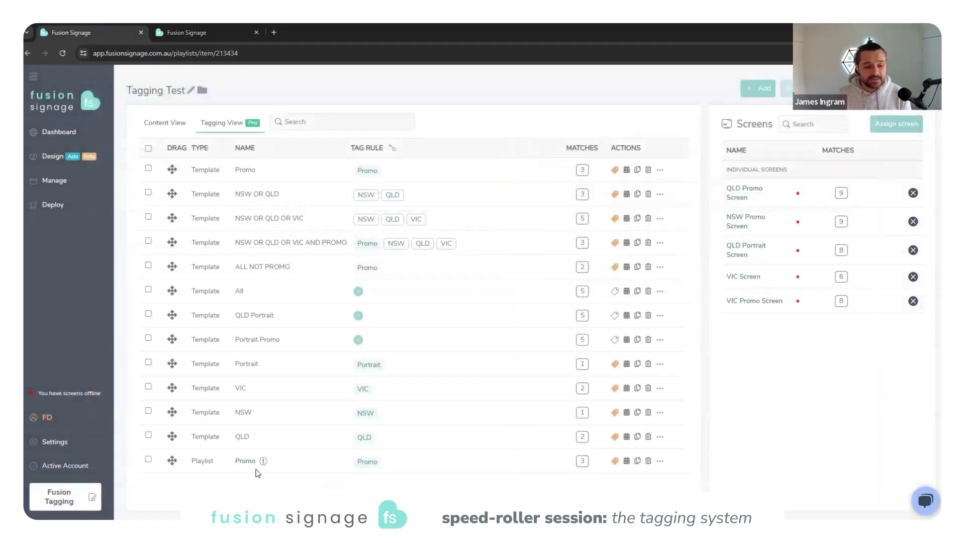
# - Read the notice beside the nested Promo playlist and look over that playlist's own items in its browser tab
pyautogui.moveTo(263, 463)
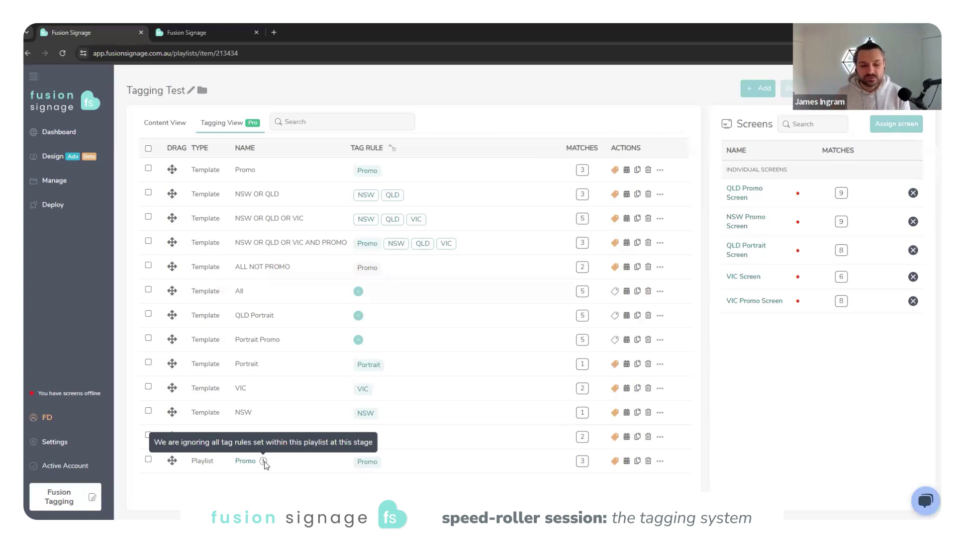
pyautogui.click(221, 34)
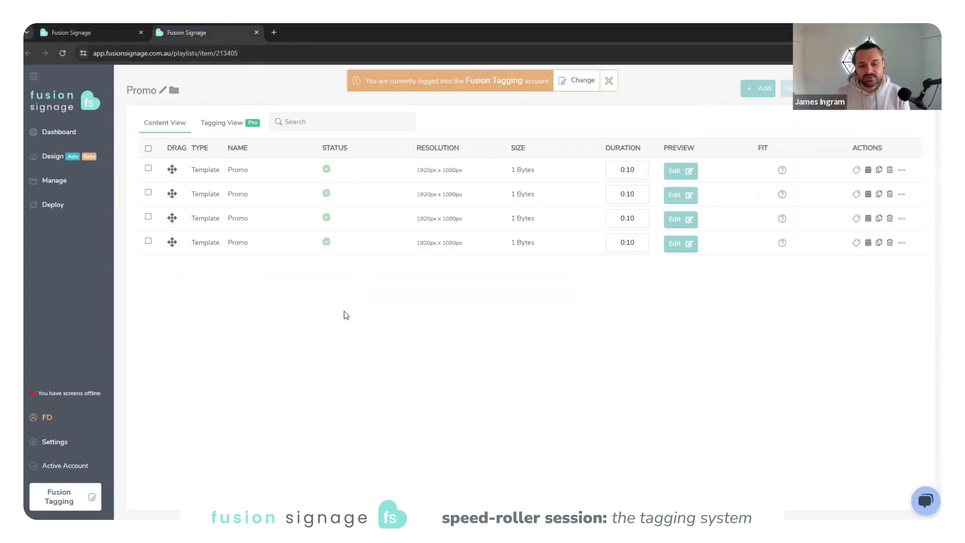
pyautogui.click(100, 32)
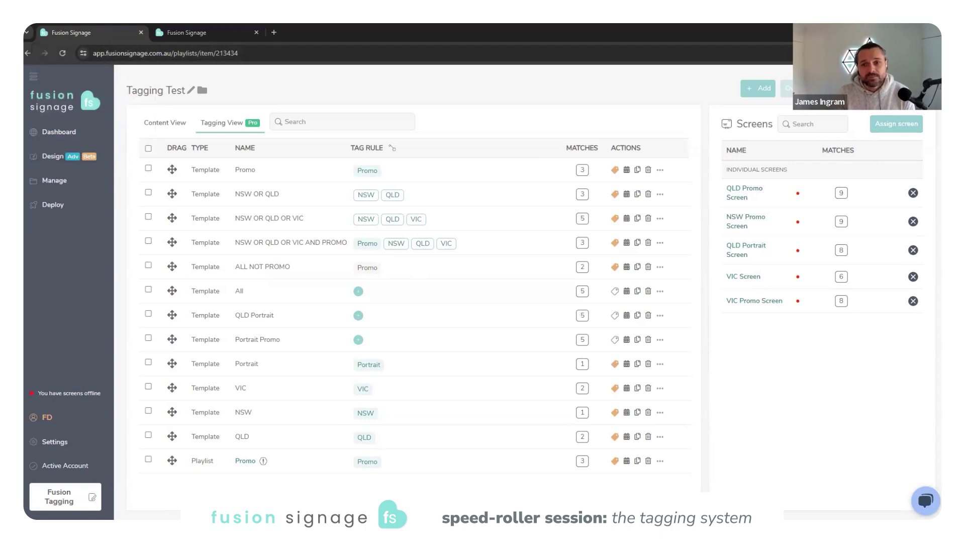
# - Save and publish the Tagging Test playlist to its assigned QLD, NSW and VIC screens despite their offline status
pyautogui.click(899, 89)
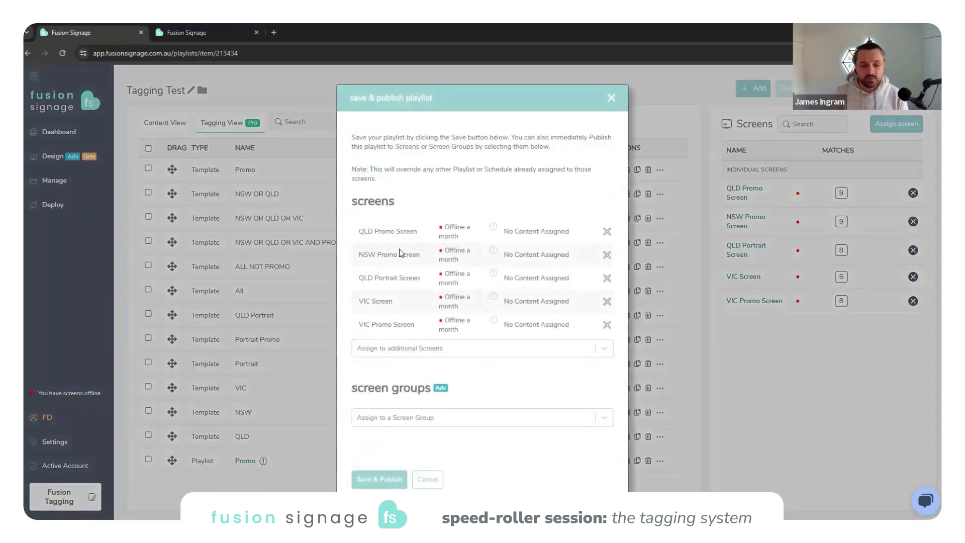
pyautogui.click(372, 482)
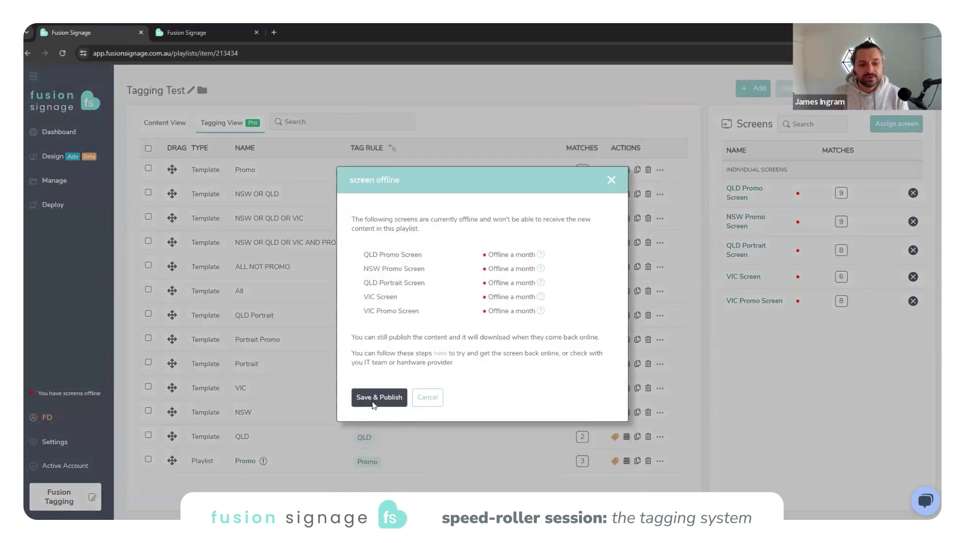
pyautogui.click(377, 397)
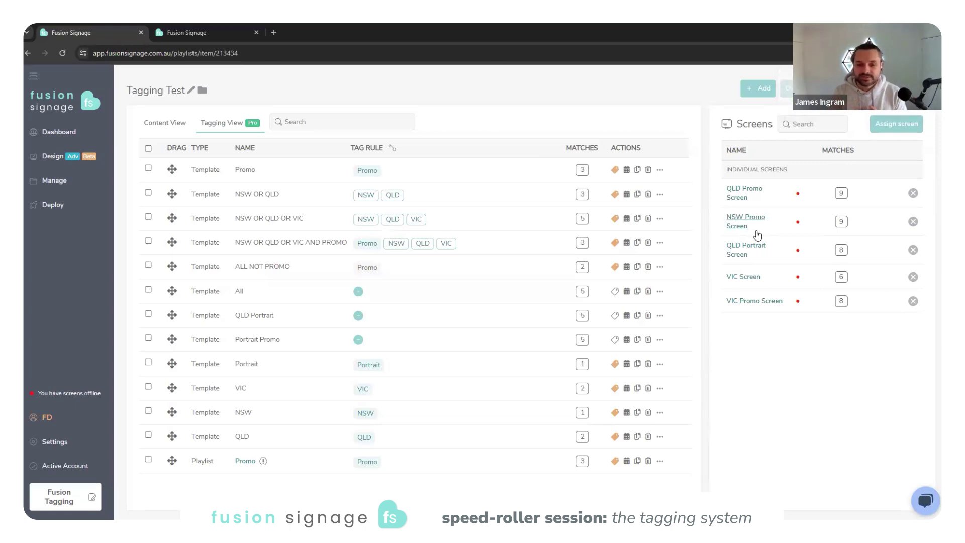
# - Review the items matching the VIC Screen and inspect the VIC item's tag rule without changing it
pyautogui.click(841, 276)
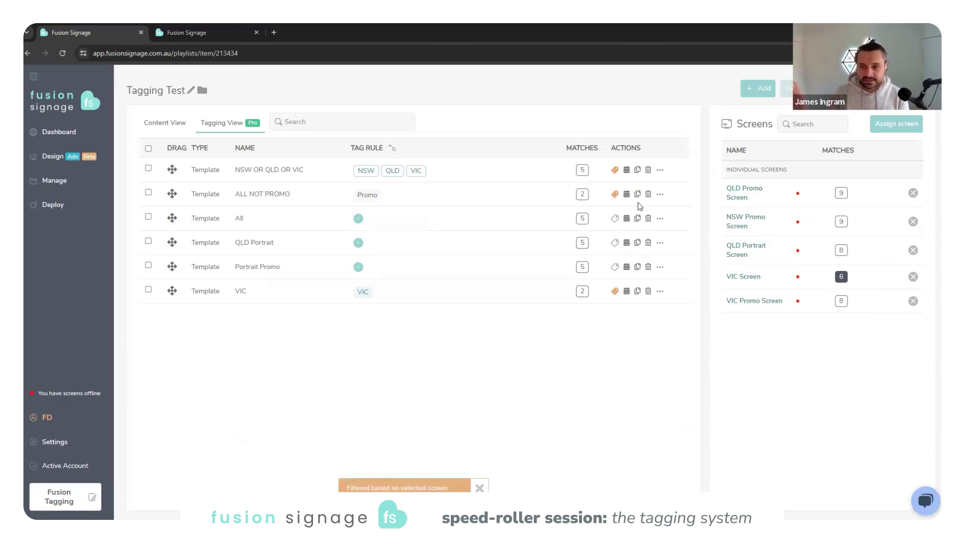
pyautogui.click(846, 280)
pyautogui.click(362, 388)
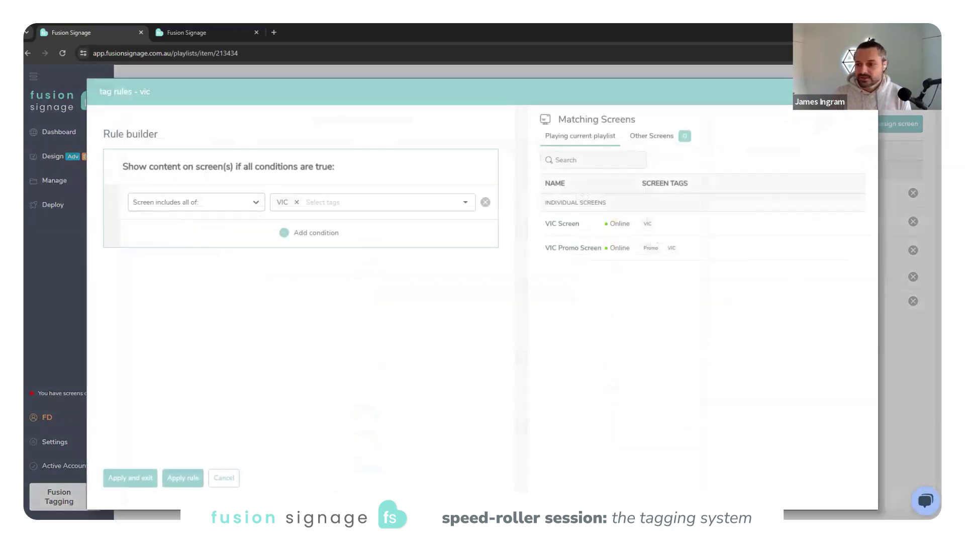
pyautogui.press('Escape')
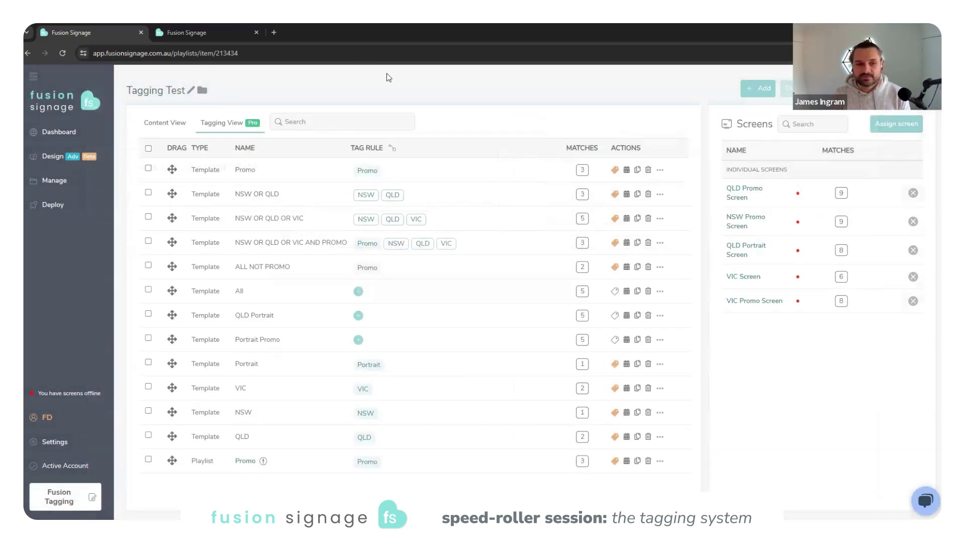
# - Go to the Deploy page and show the grouped screens
pyautogui.click(70, 213)
pyautogui.click(308, 88)
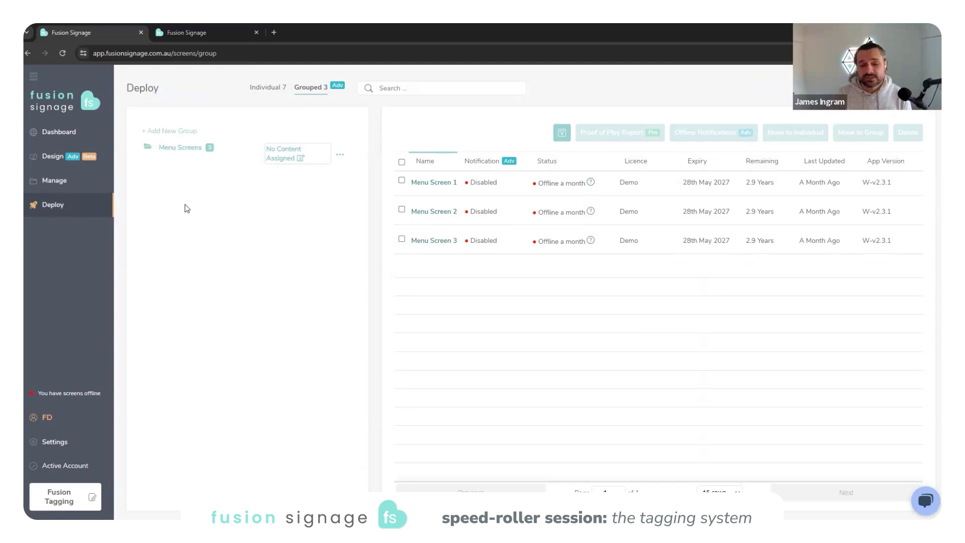
# - Create a new playlist named Menu Screens from the Manage page
pyautogui.click(54, 181)
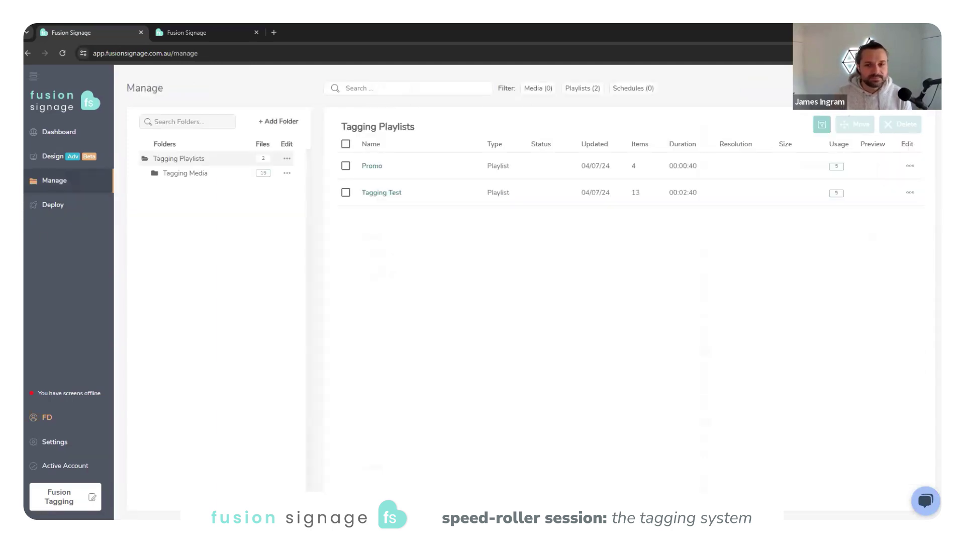
pyautogui.click(864, 83)
pyautogui.click(882, 207)
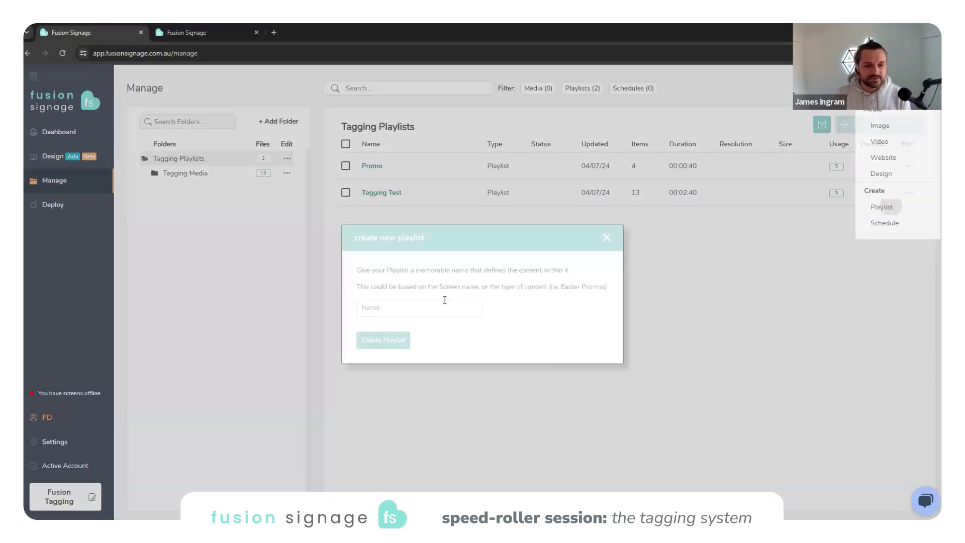
pyautogui.click(429, 308)
pyautogui.write('Menu Screens')
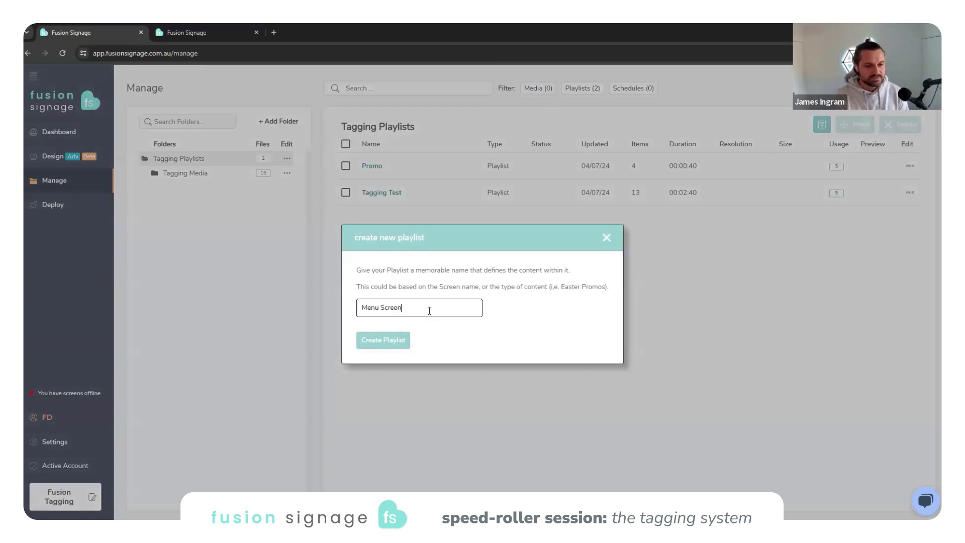
pyautogui.press('Return')
# - Add the Screen 1 Menu, Screen 2 Menu and Screen 3 Menu media to the Menu Screens playlist
pyautogui.click(756, 87)
pyautogui.click(738, 118)
pyautogui.scroll(-2, 722, 431)
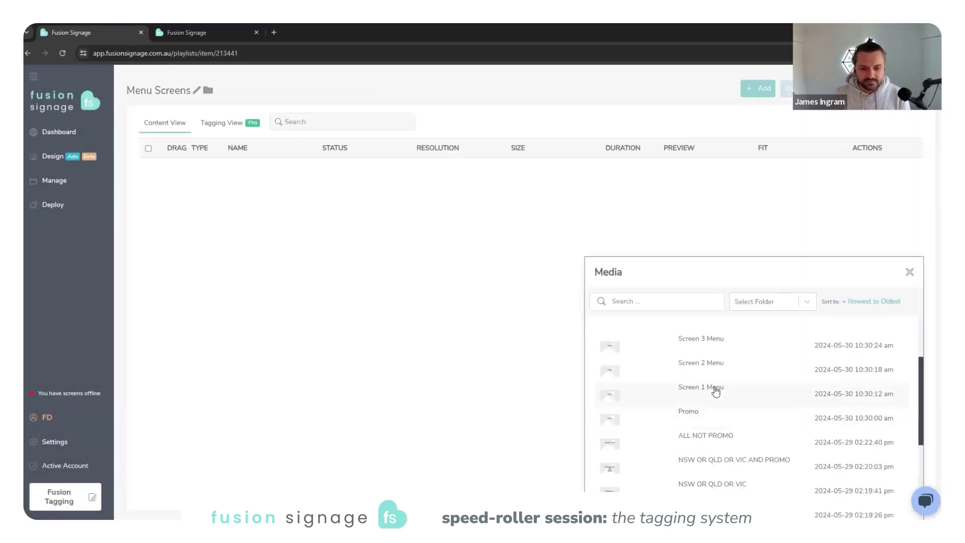
pyautogui.click(713, 384)
pyautogui.keyDown('shift'); pyautogui.click(713, 345); pyautogui.keyUp('shift')
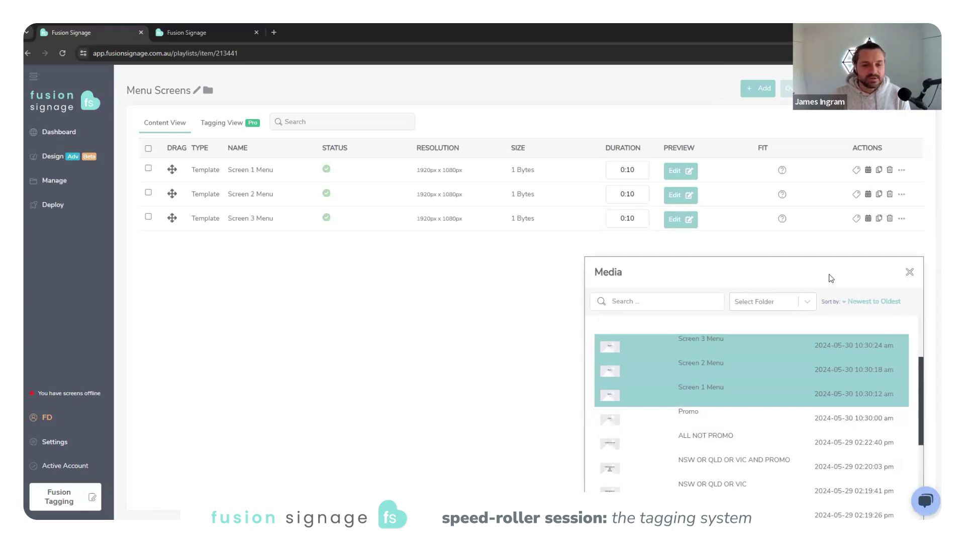
pyautogui.click(909, 273)
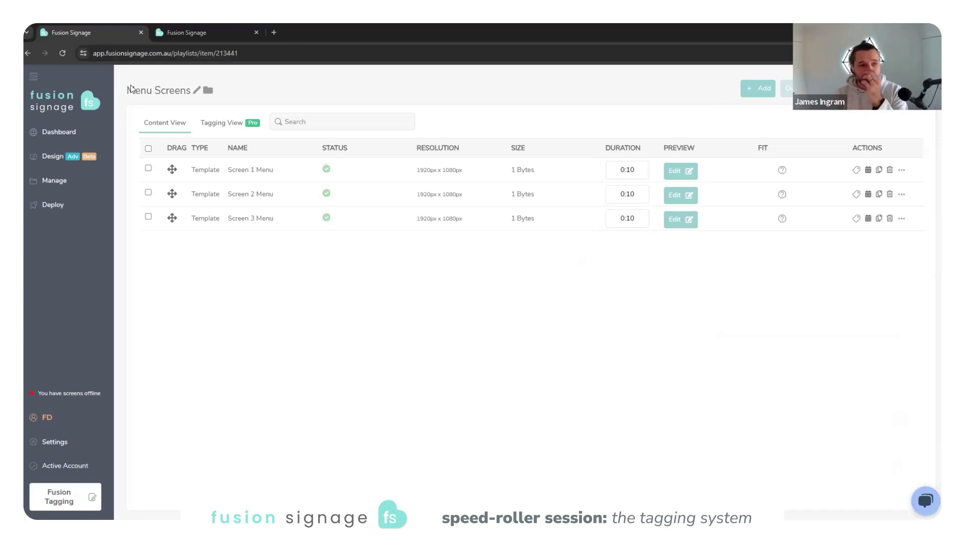
# - In the tagging view, give Screen 1 Menu a rule requiring the Screen 1 tag
pyautogui.click(225, 124)
pyautogui.click(358, 170)
pyautogui.click(294, 203)
pyautogui.click(290, 303)
pyautogui.click(130, 478)
# - Apply a tag rule to Screen 2 Menu so it shows on screens that include the Screen 2 tag
pyautogui.click(358, 195)
pyautogui.click(356, 202)
pyautogui.click(304, 317)
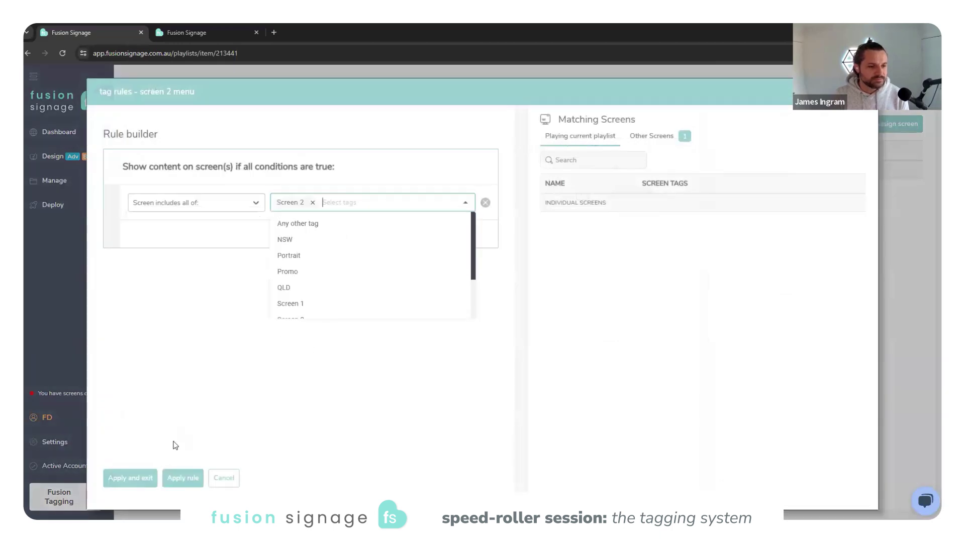
pyautogui.click(130, 477)
# - Apply a tag rule to Screen 3 Menu so it shows on screens that include the Screen 3 tag
pyautogui.click(358, 222)
pyautogui.click(361, 204)
pyautogui.scroll(-3, 355, 261)
pyautogui.click(314, 262)
pyautogui.click(132, 477)
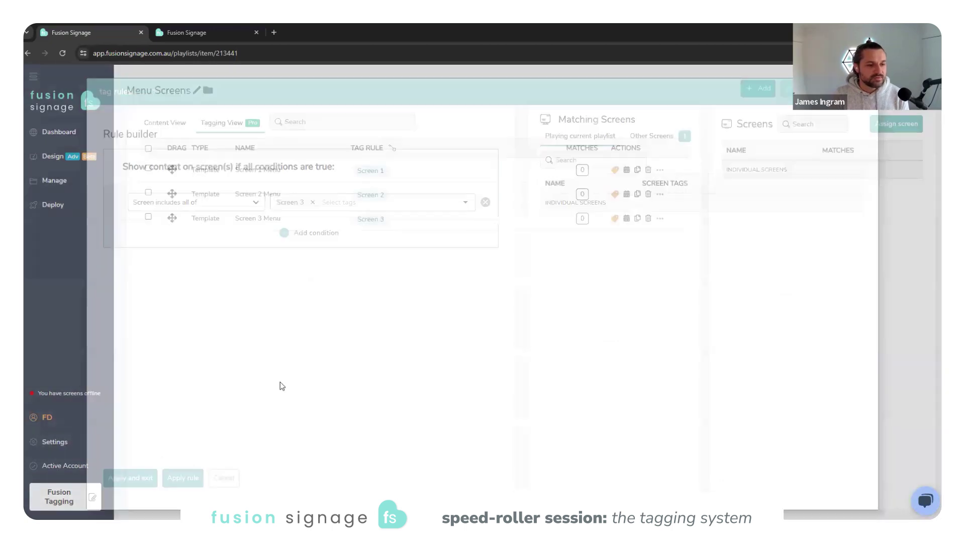
pyautogui.click(904, 89)
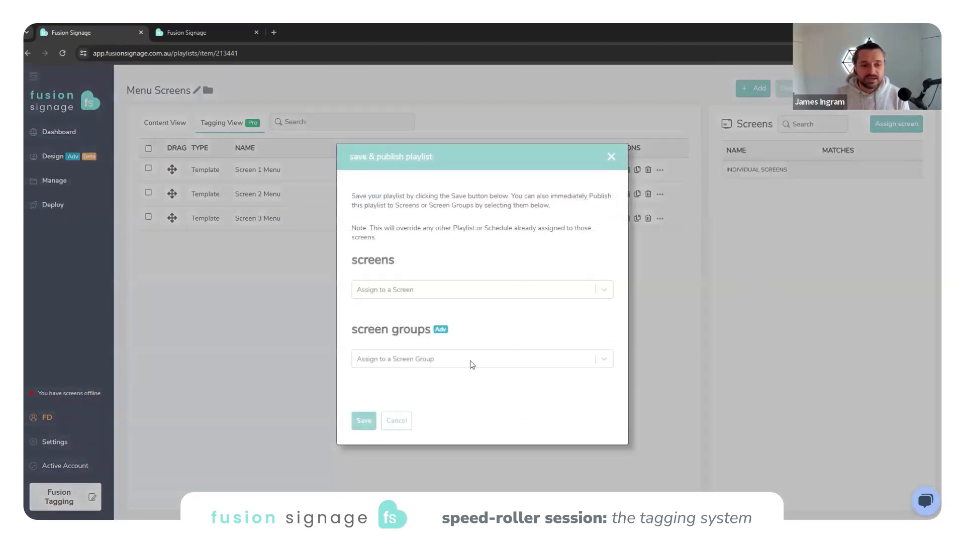
pyautogui.click(569, 358)
pyautogui.click(611, 173)
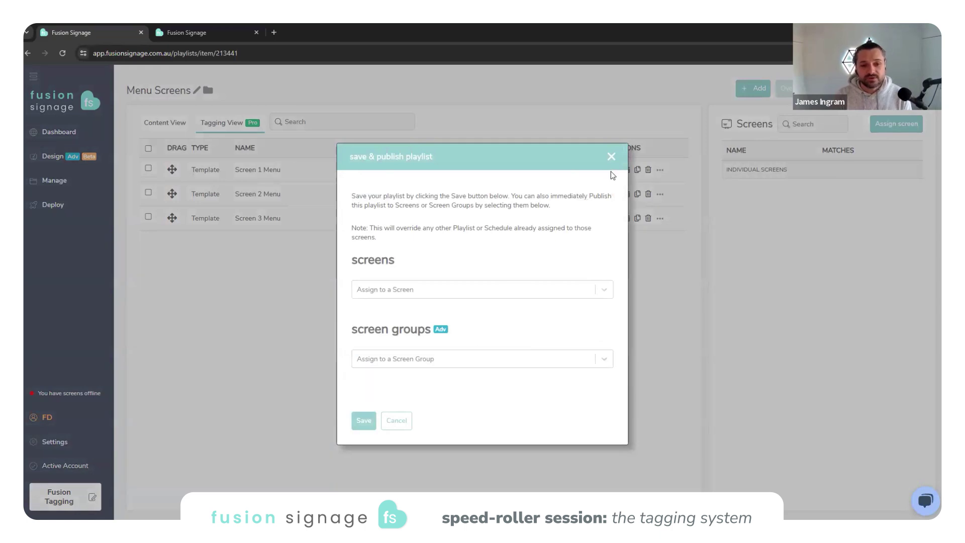
pyautogui.click(613, 156)
# - Assign the Menu Screens screen group to the playlist
pyautogui.click(889, 126)
pyautogui.click(424, 178)
pyautogui.click(337, 227)
pyautogui.click(340, 438)
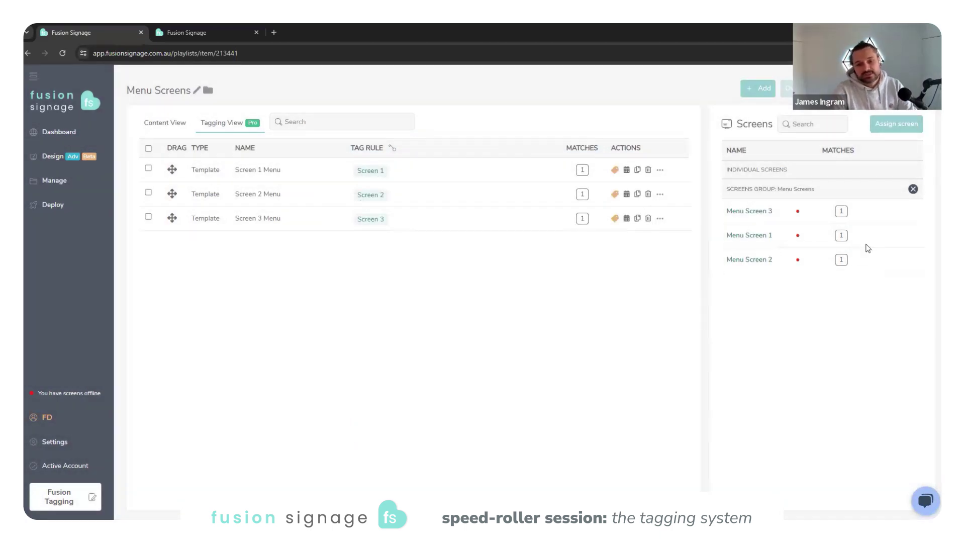
# - Filter the playlist to the items matching Menu Screen 2, and clear the filter after checking them
pyautogui.click(841, 260)
pyautogui.click(841, 260)
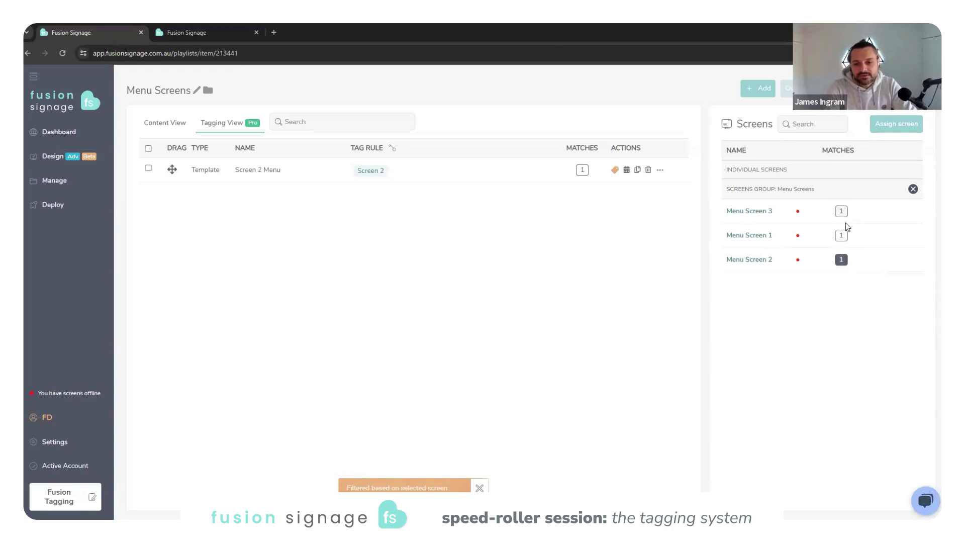
pyautogui.click(841, 259)
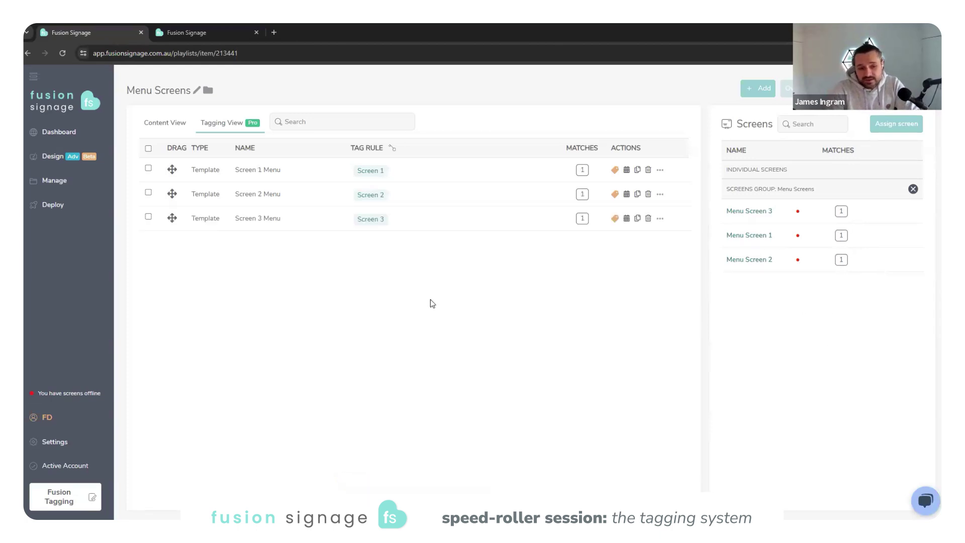
# - Add the All template to the Menu Screens playlist without a tag rule
pyautogui.click(758, 88)
pyautogui.click(741, 120)
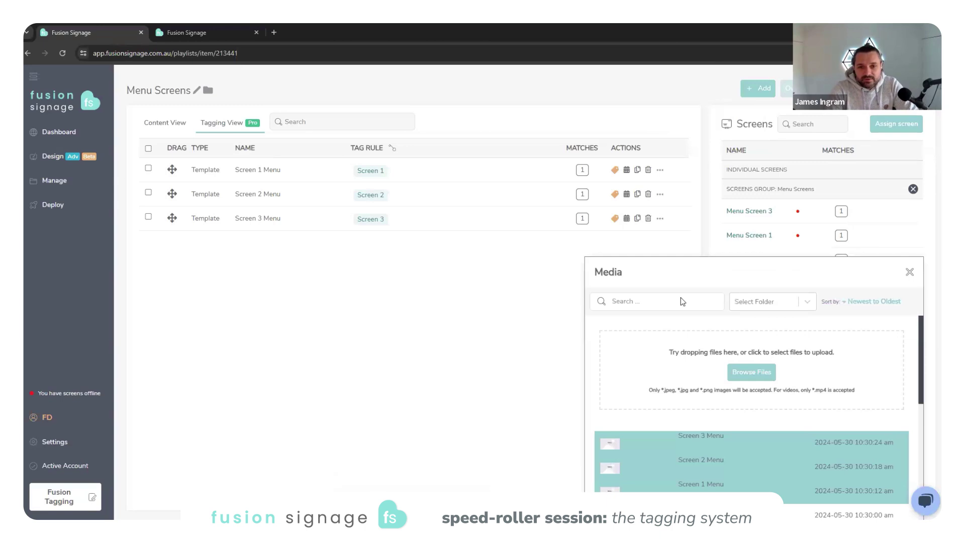
pyautogui.scroll(-5, 694, 457)
pyautogui.click(693, 396)
pyautogui.click(909, 272)
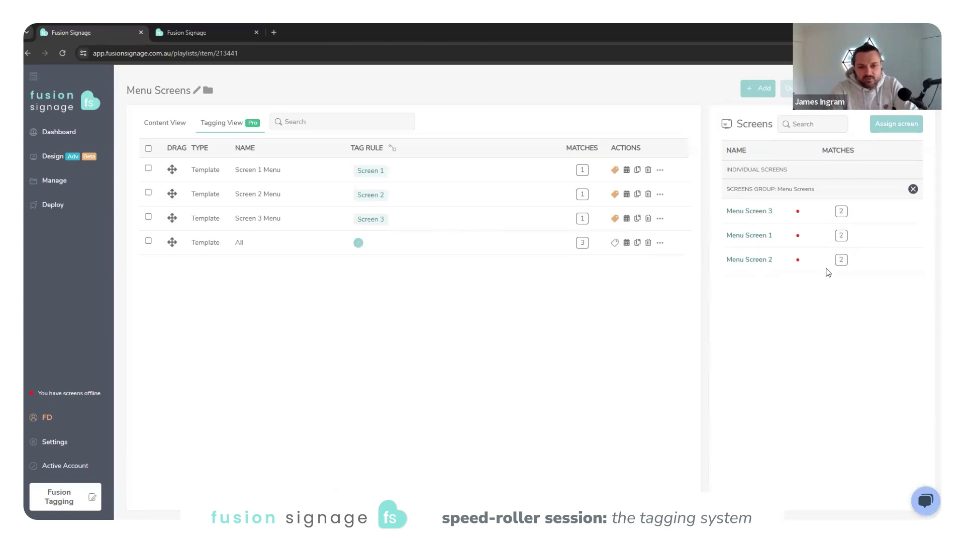
# - Review the items matching Menu Screen 3, Menu Screen 1 and Menu Screen 2 in turn
pyautogui.click(841, 211)
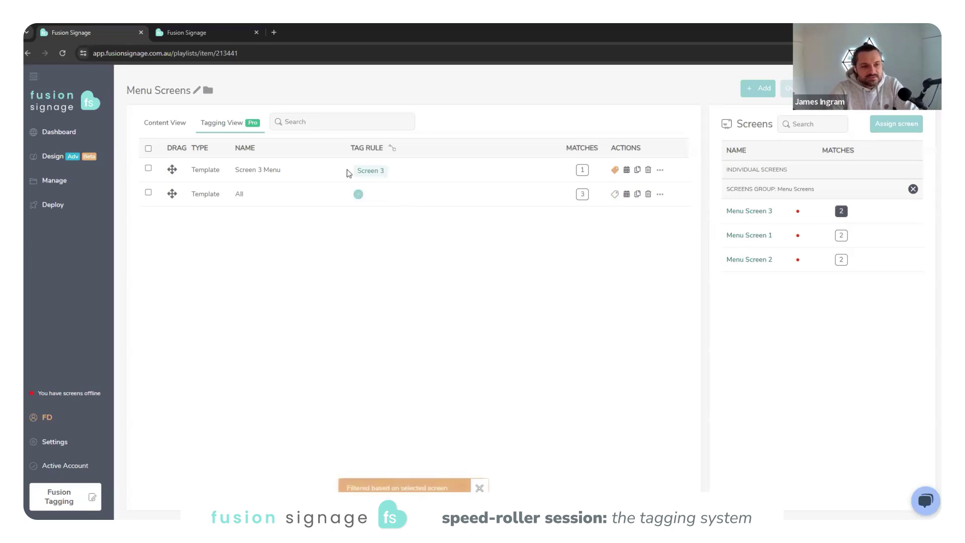
pyautogui.click(840, 235)
pyautogui.click(840, 259)
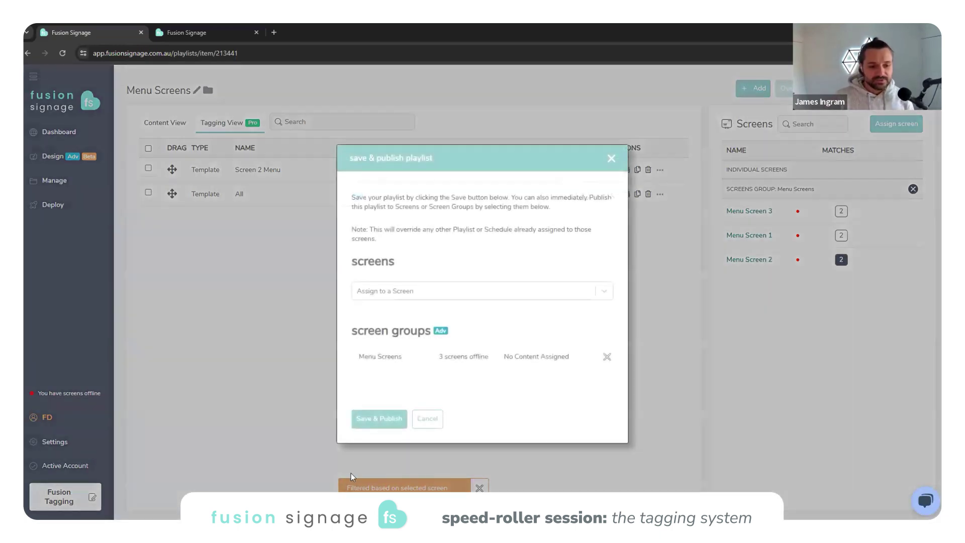
# - Save and publish the playlist to the Menu Screens group despite its offline screens
pyautogui.click(378, 421)
pyautogui.click(378, 384)
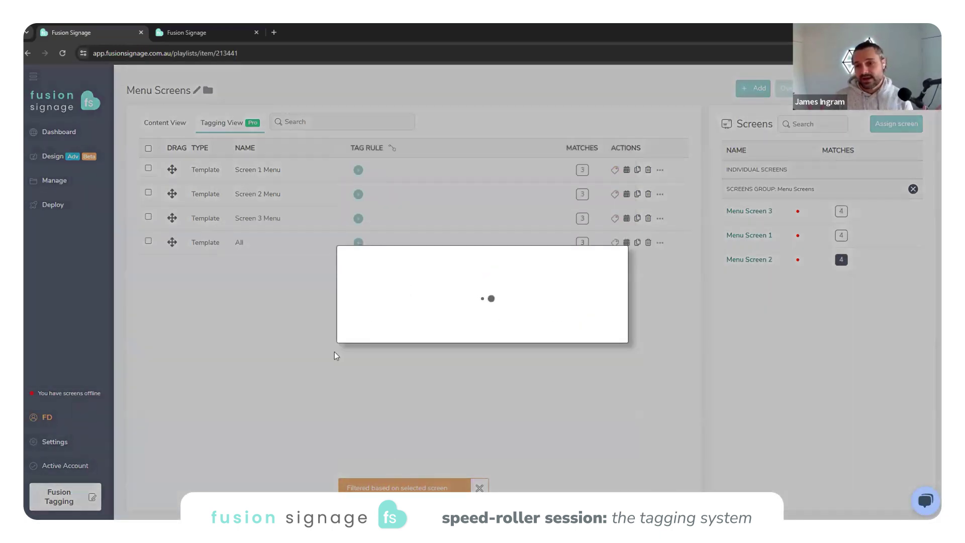